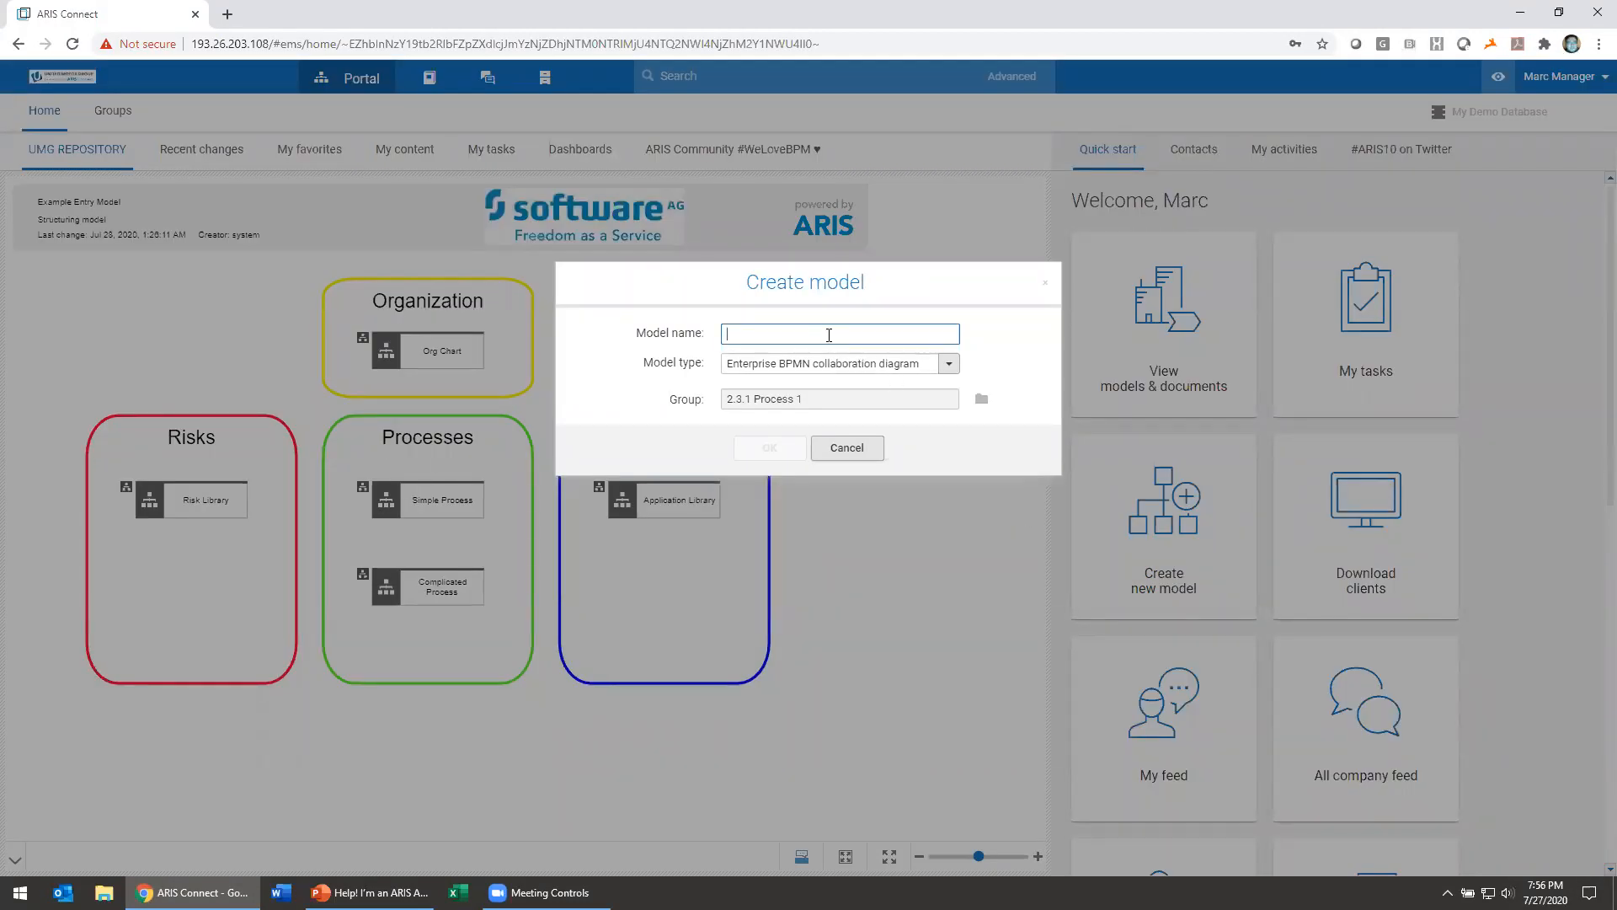
Step: Create an Enterprise BPMN collaboration diagram named My First Model and show its modeling table at full size
text(My First Model)
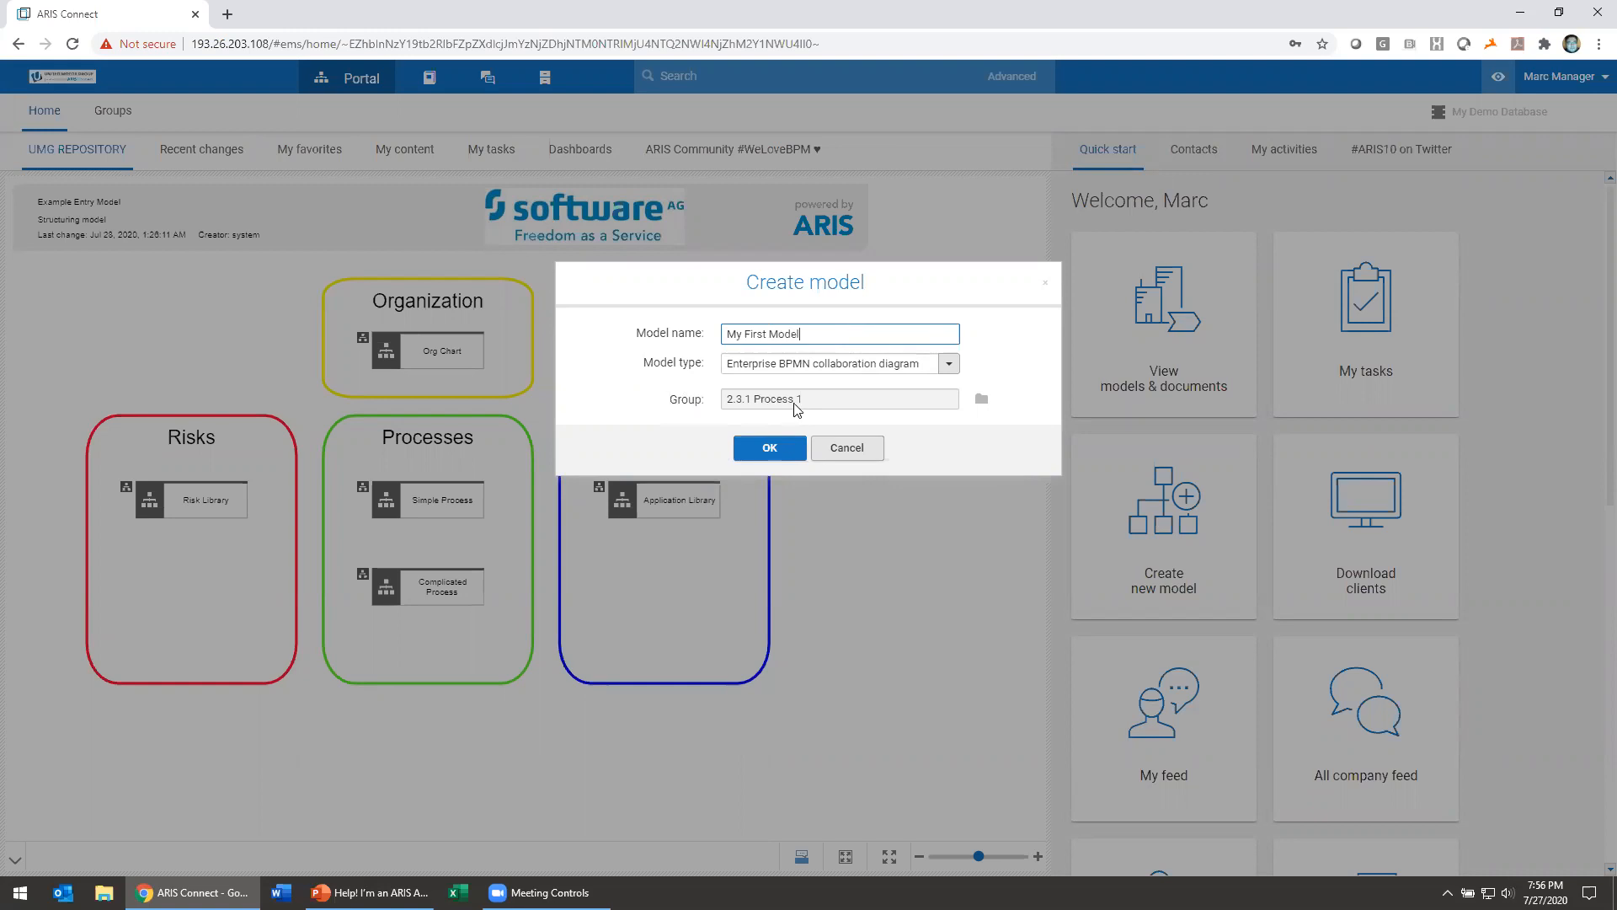
click(770, 446)
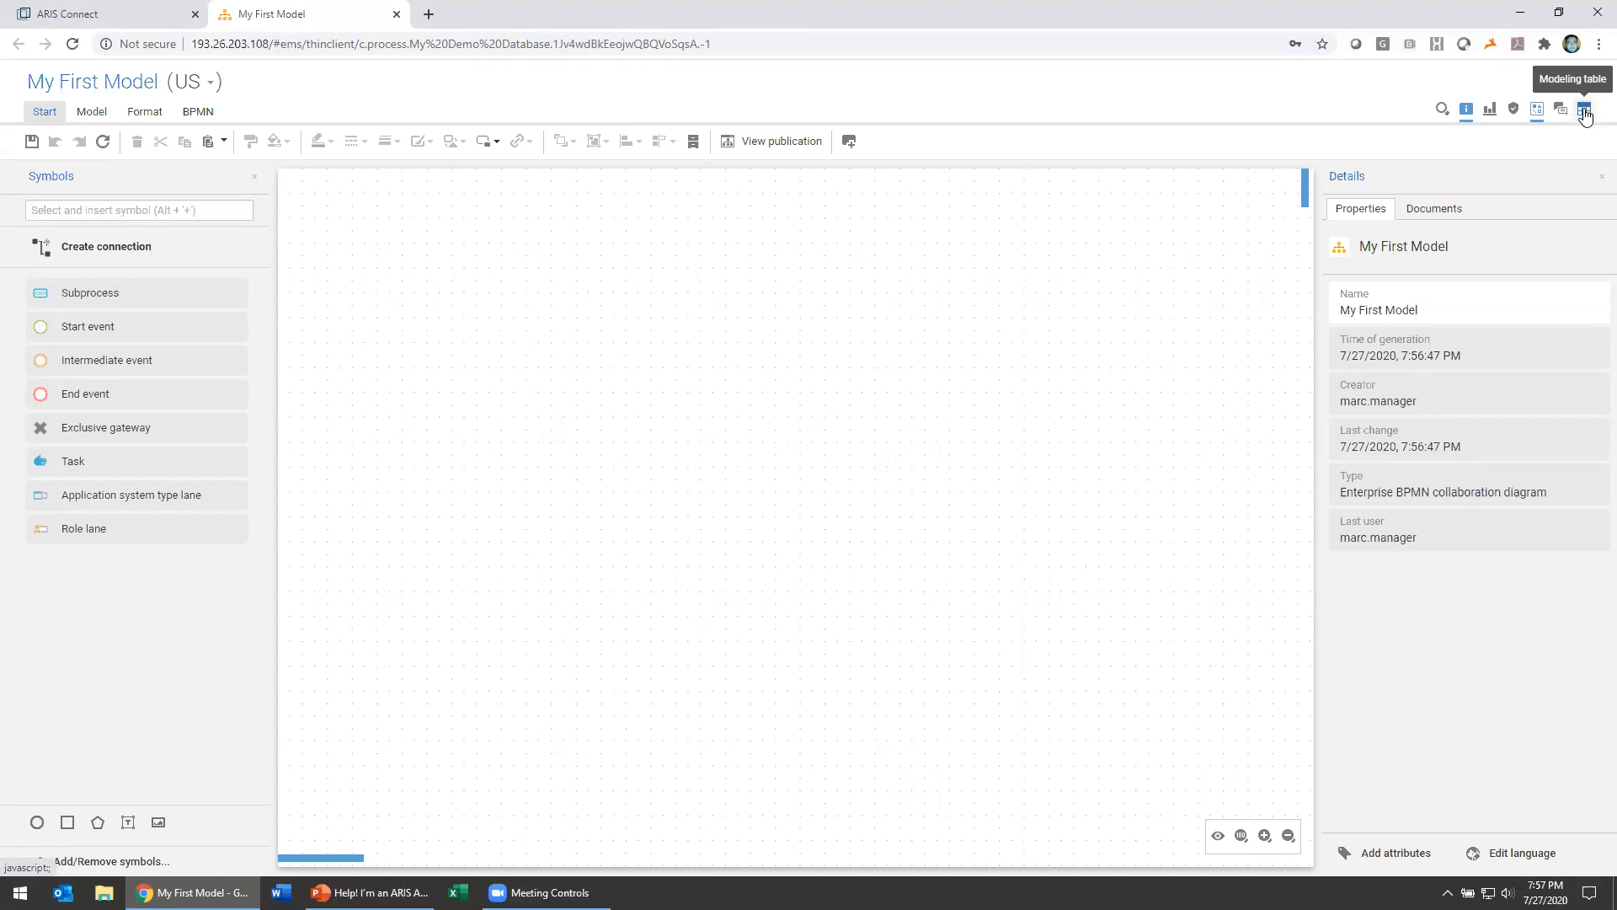
click(1585, 116)
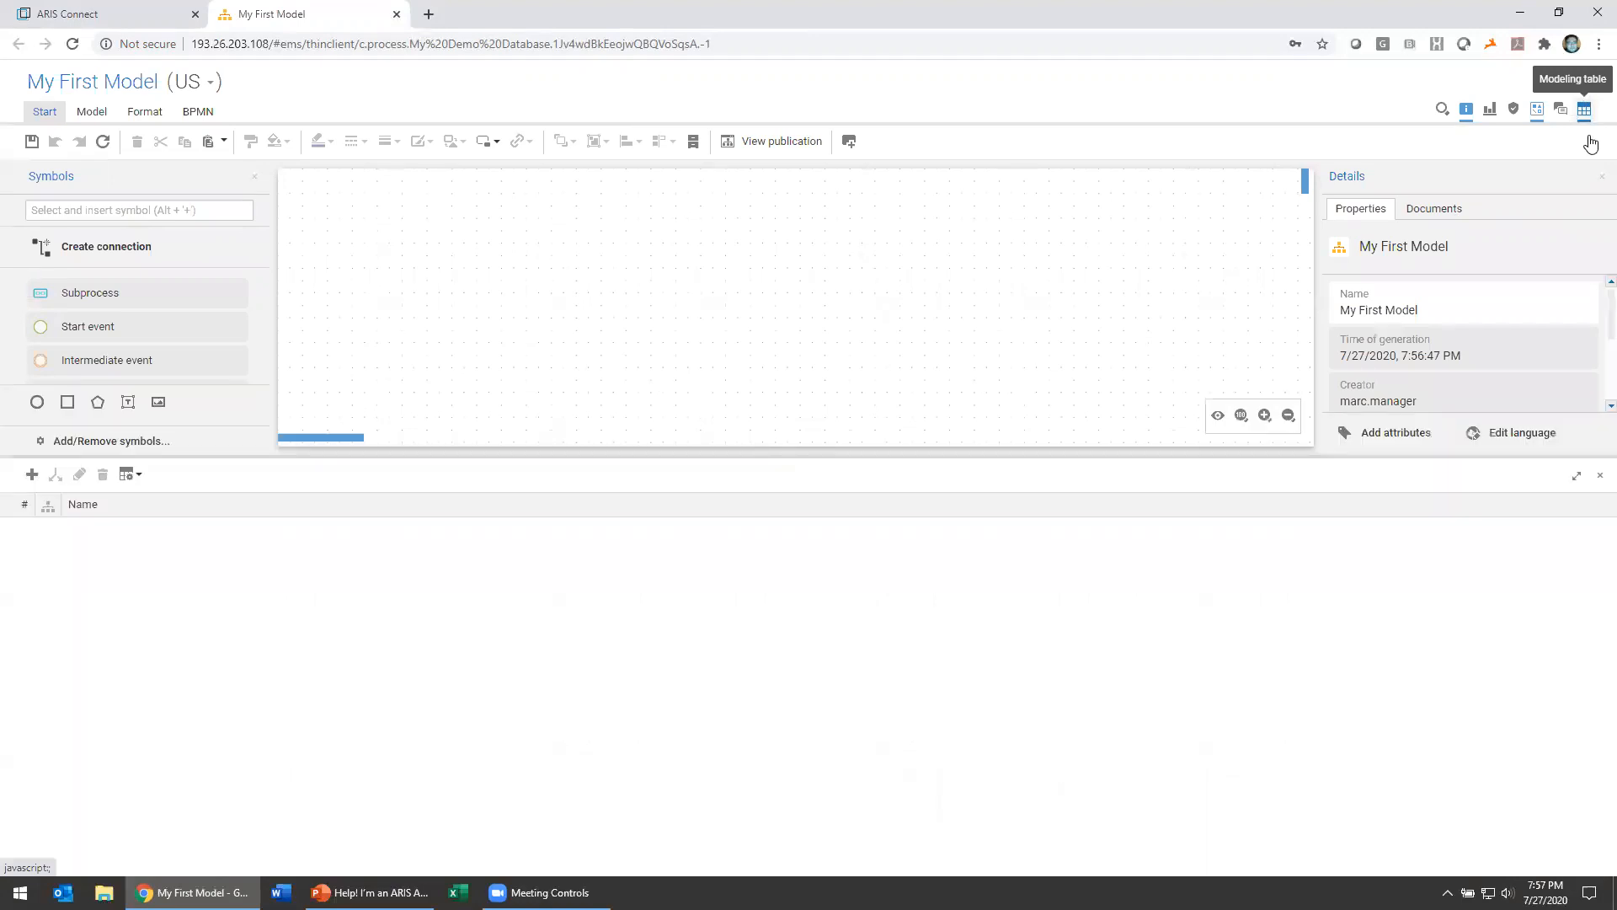
click(1578, 477)
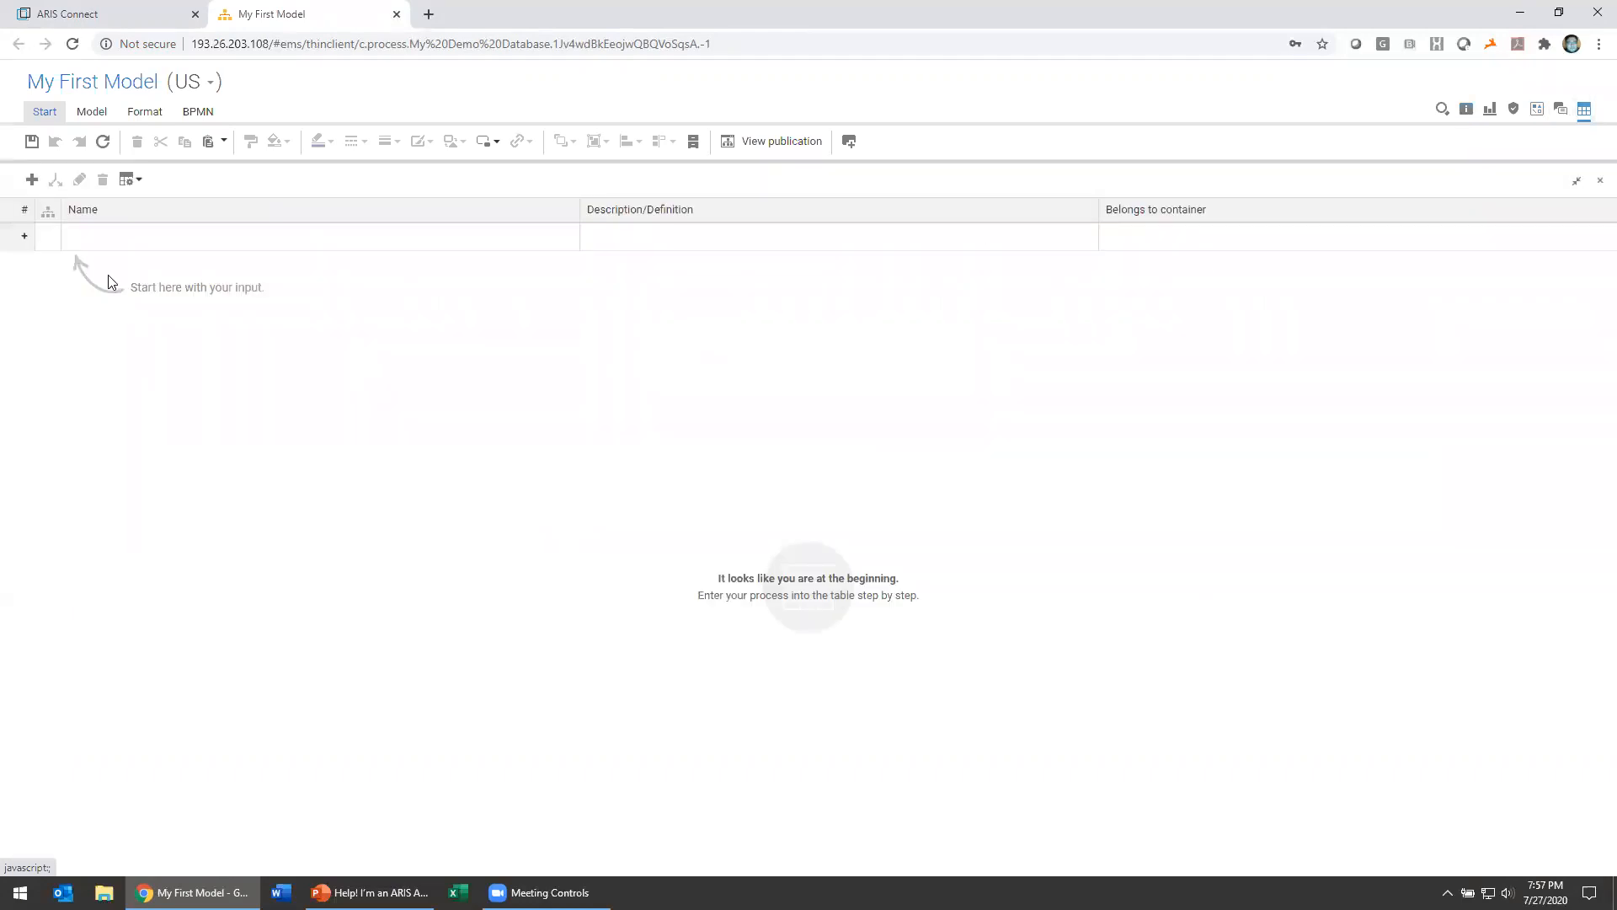
Step: Add a start event named Process Start as the table's first row
click(107, 238)
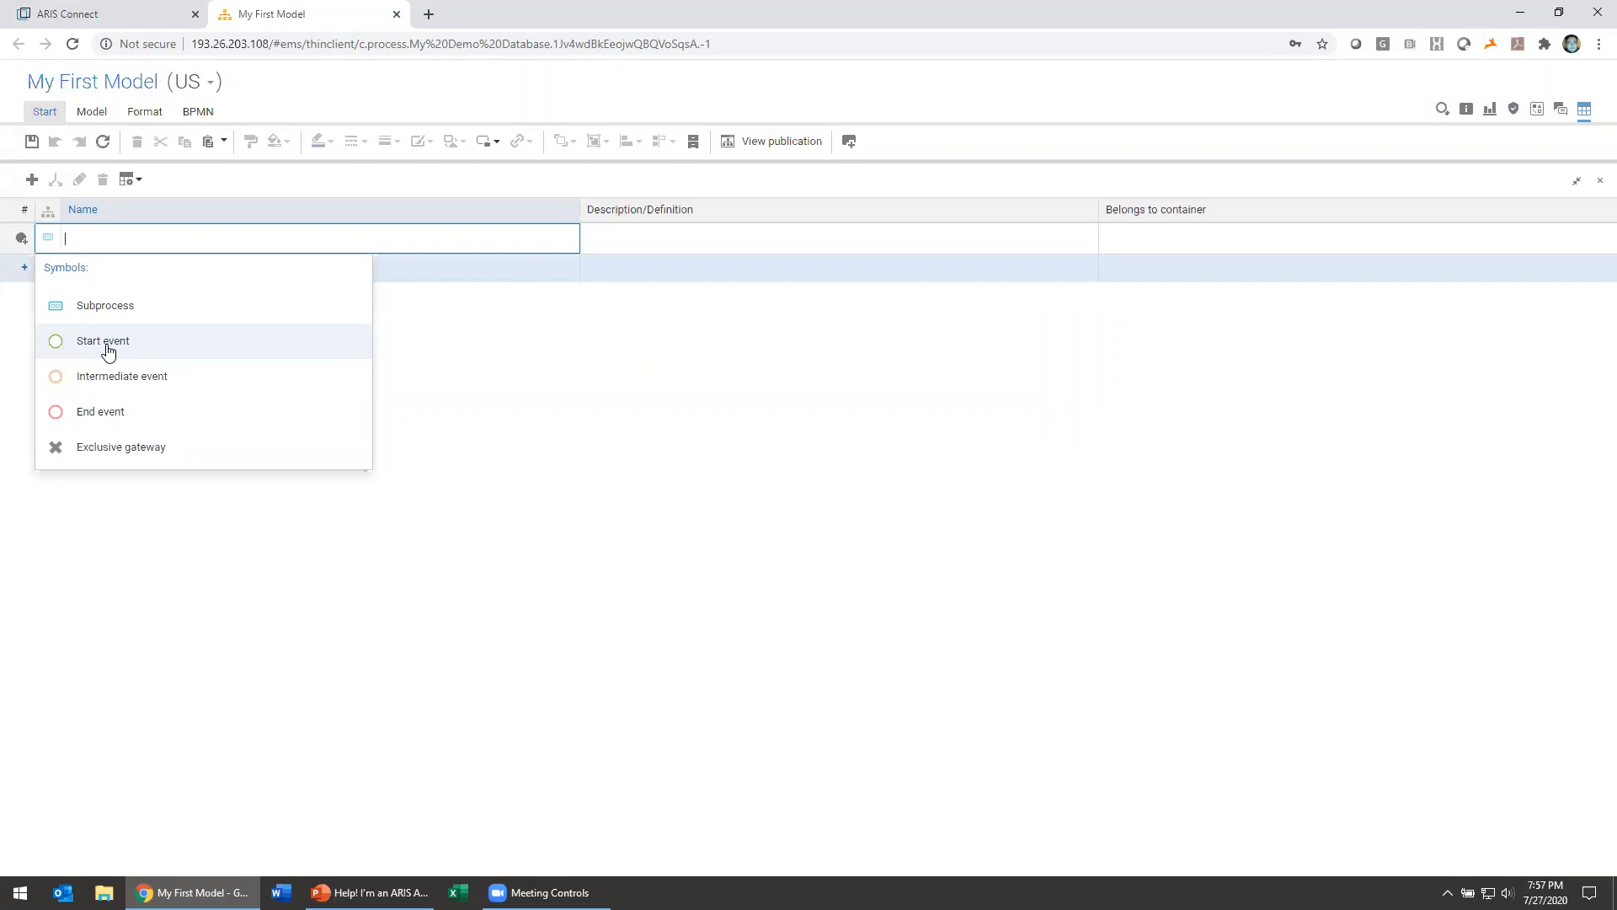
click(104, 344)
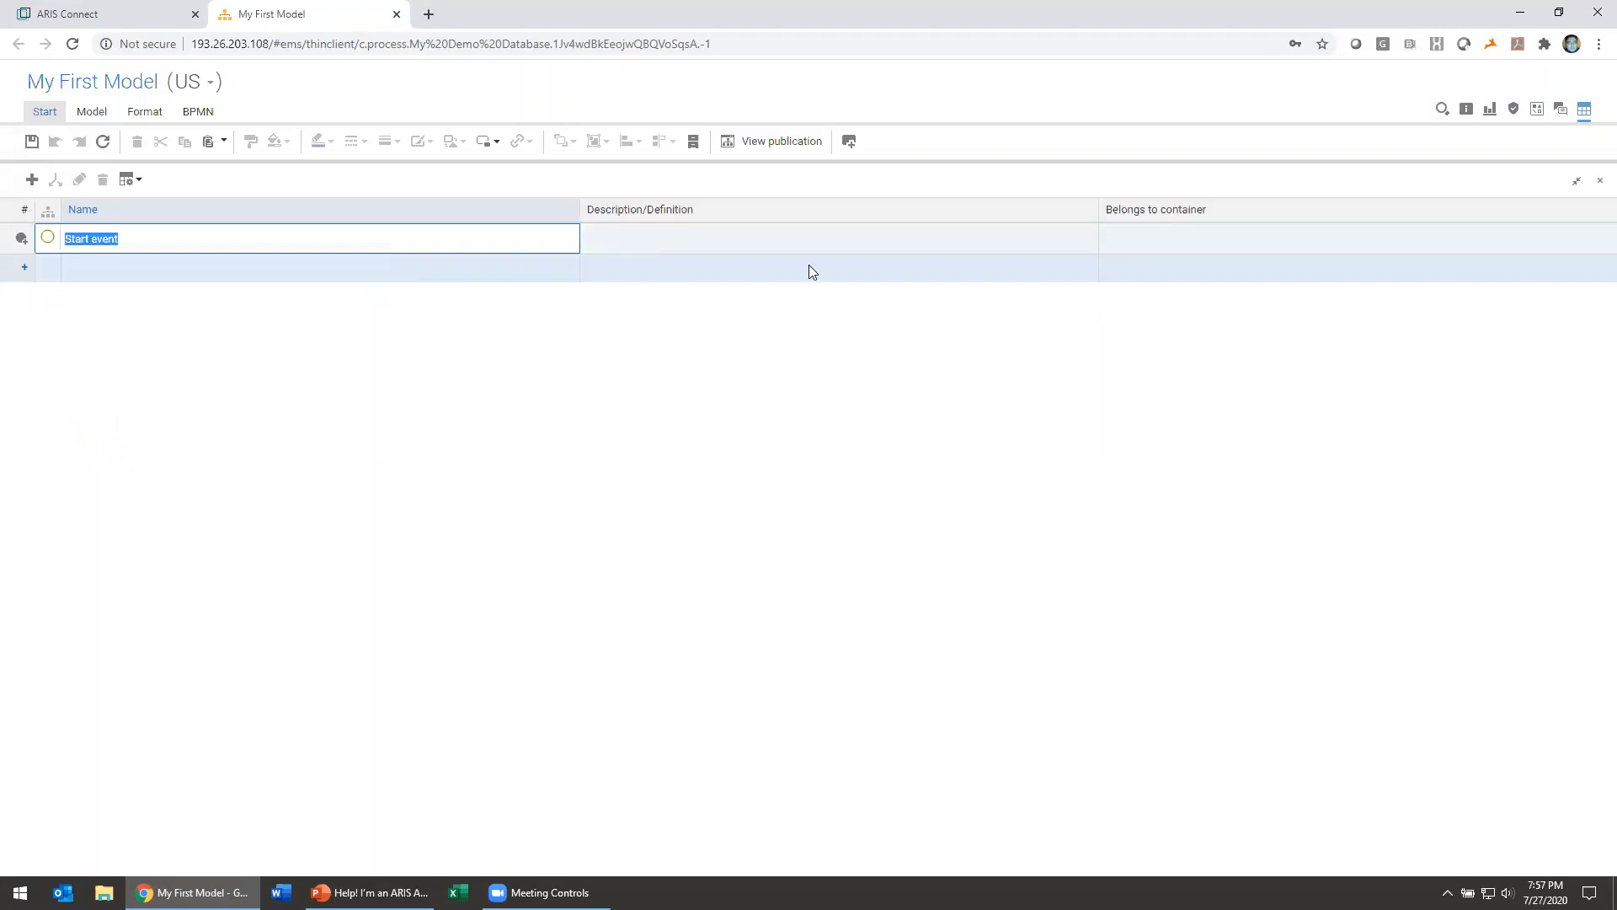
text(Process Start)
Step: Assign the start event to a role lane using the existing Accountant role
click(1148, 240)
click(1149, 238)
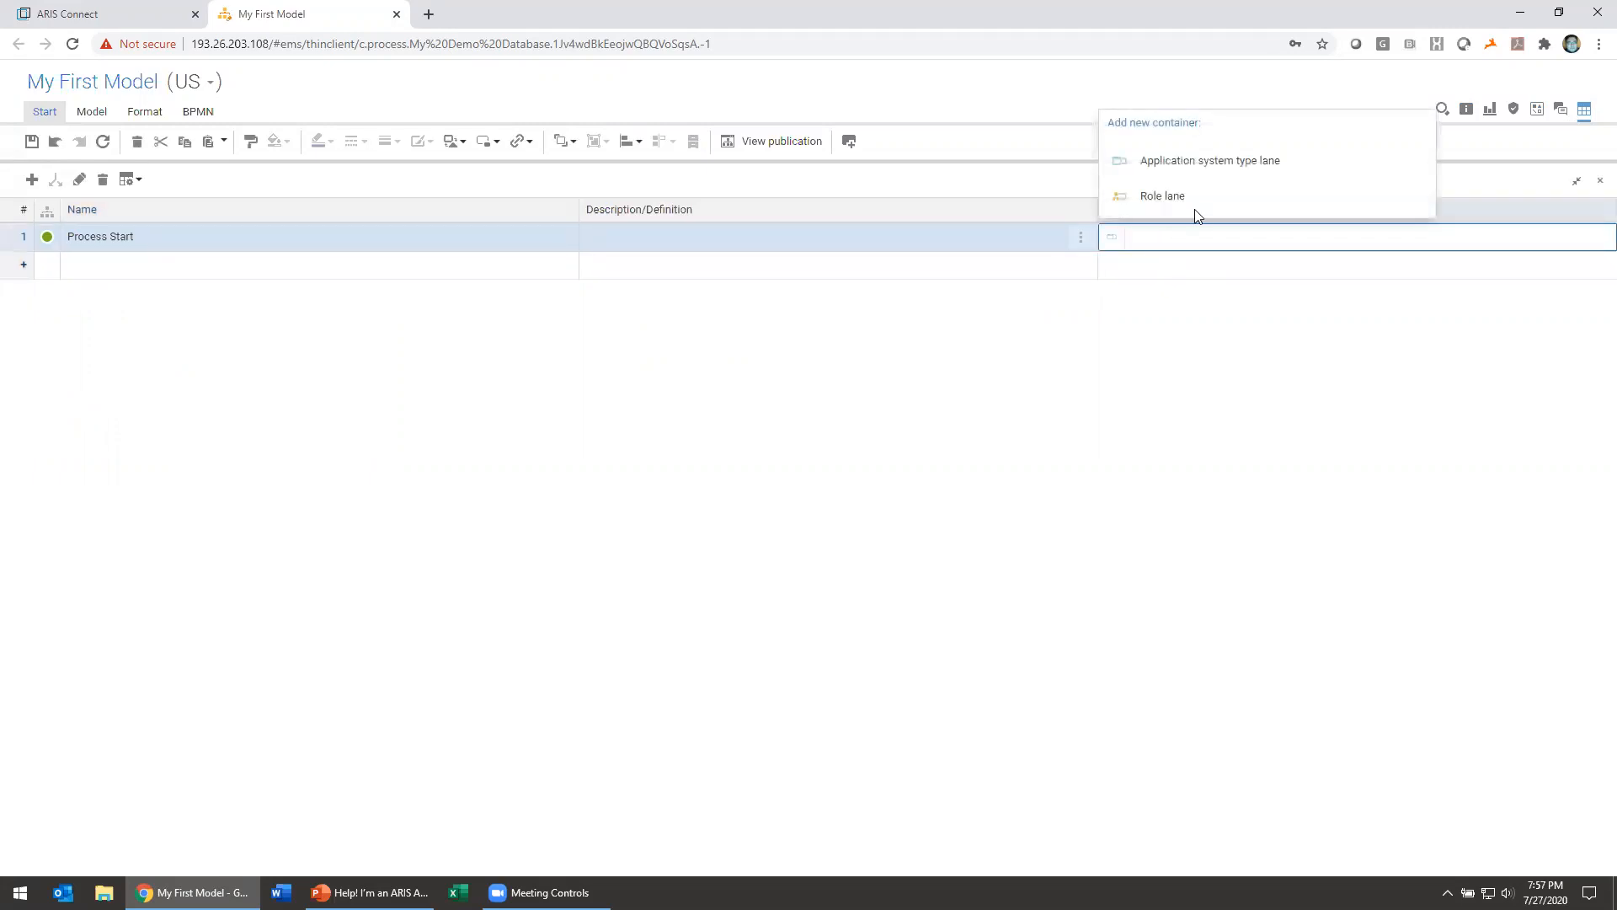
click(1203, 202)
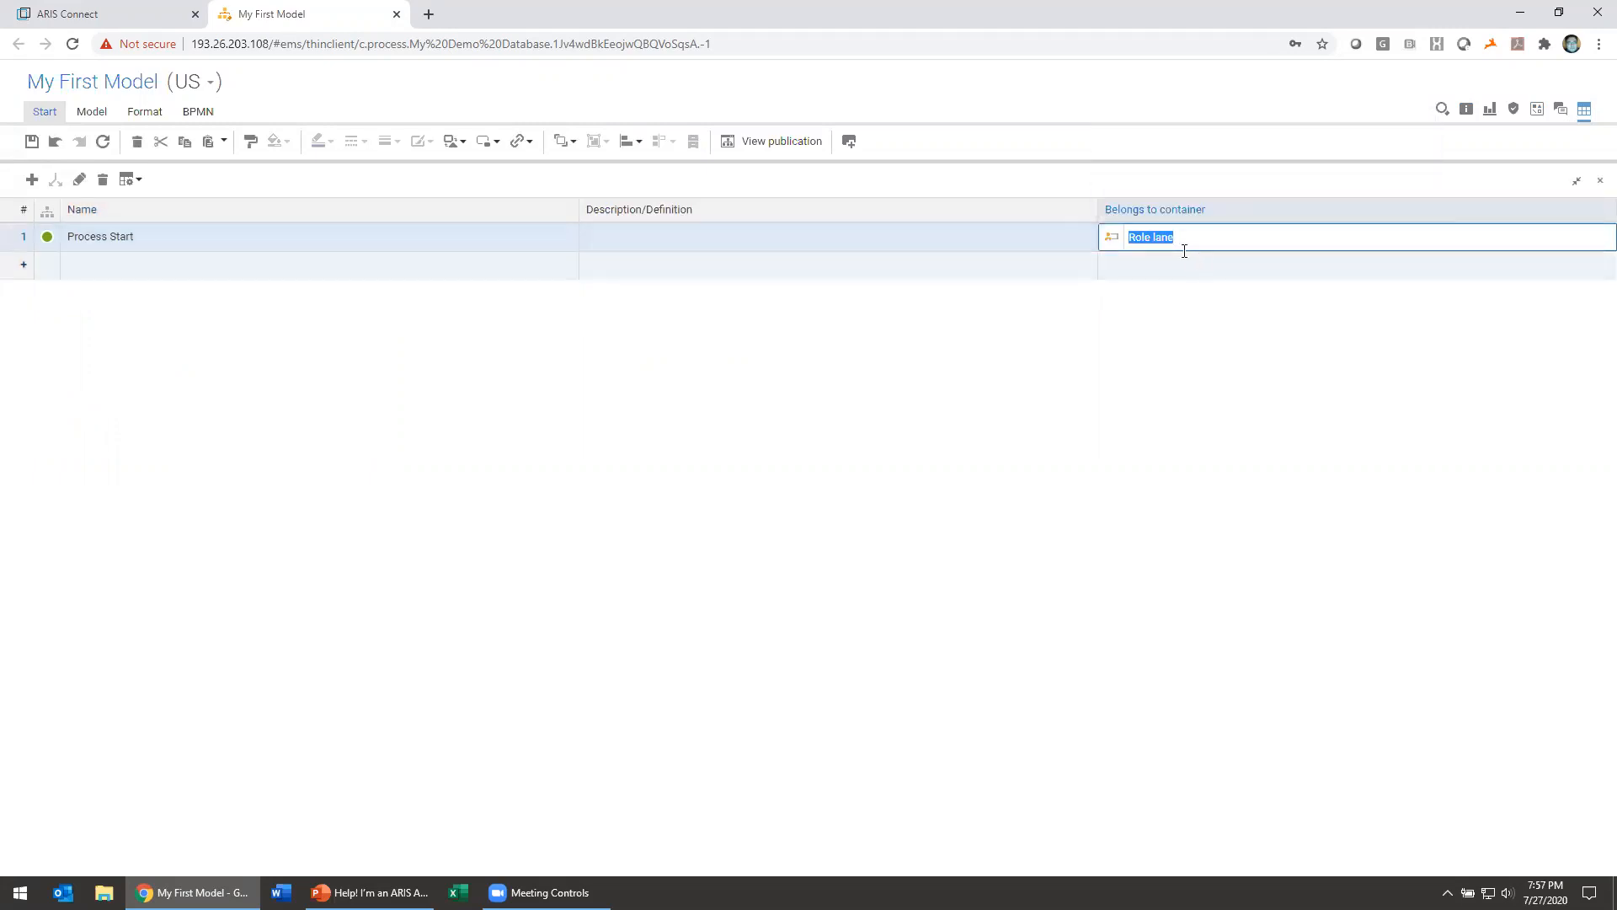
text(acc)
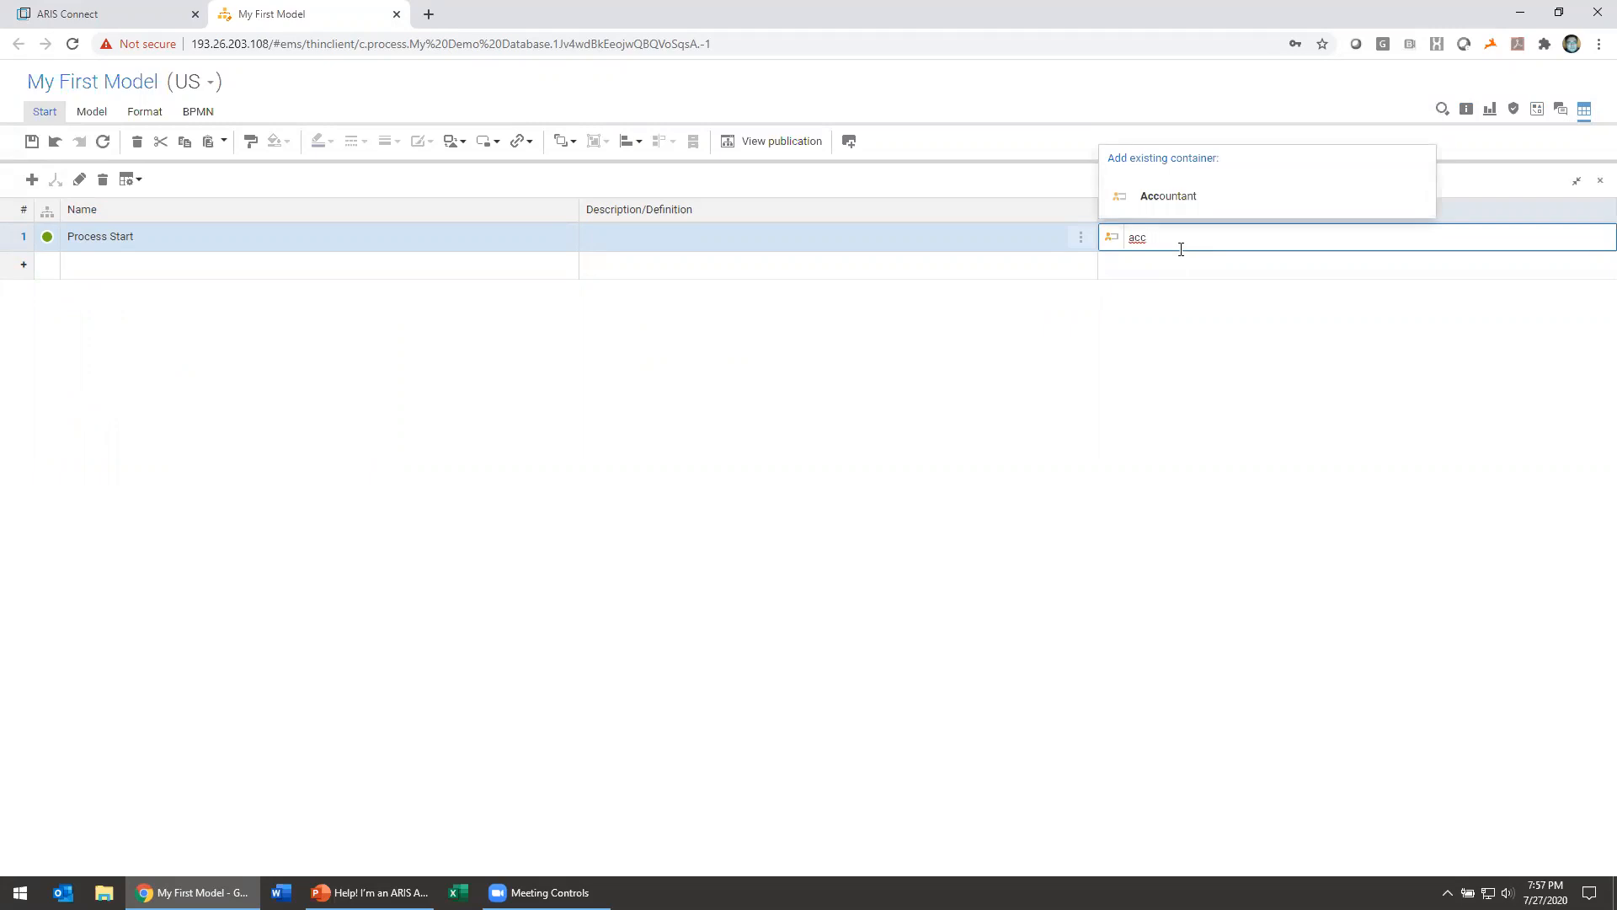
click(1202, 203)
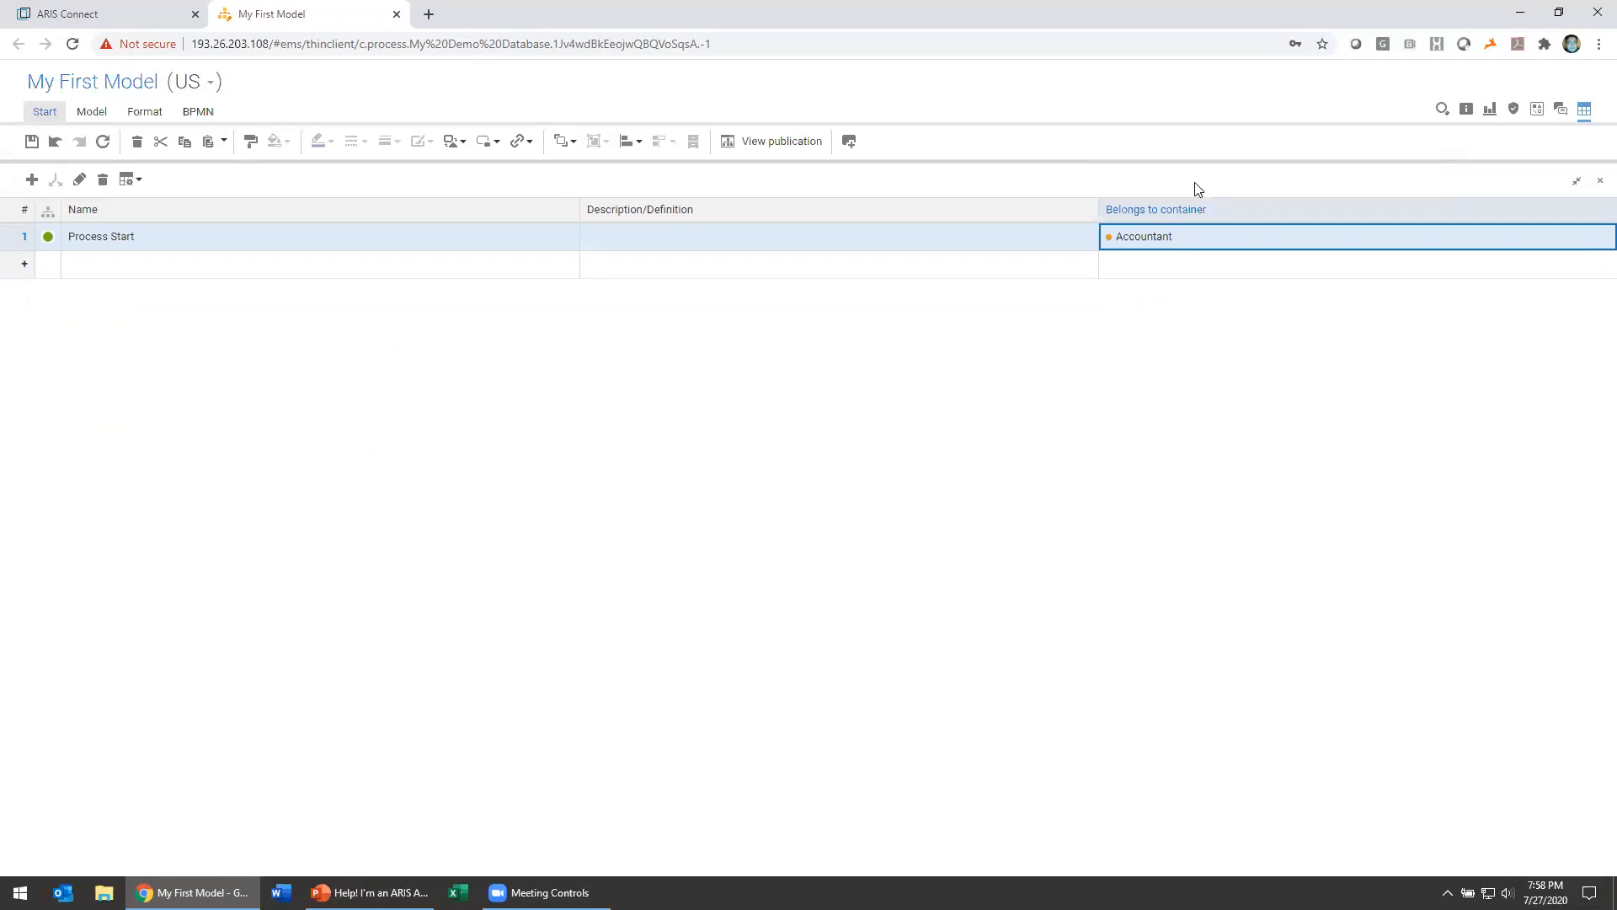
Step: Add a task named "Perform the First Step in the Process" as the second row
click(294, 268)
click(296, 265)
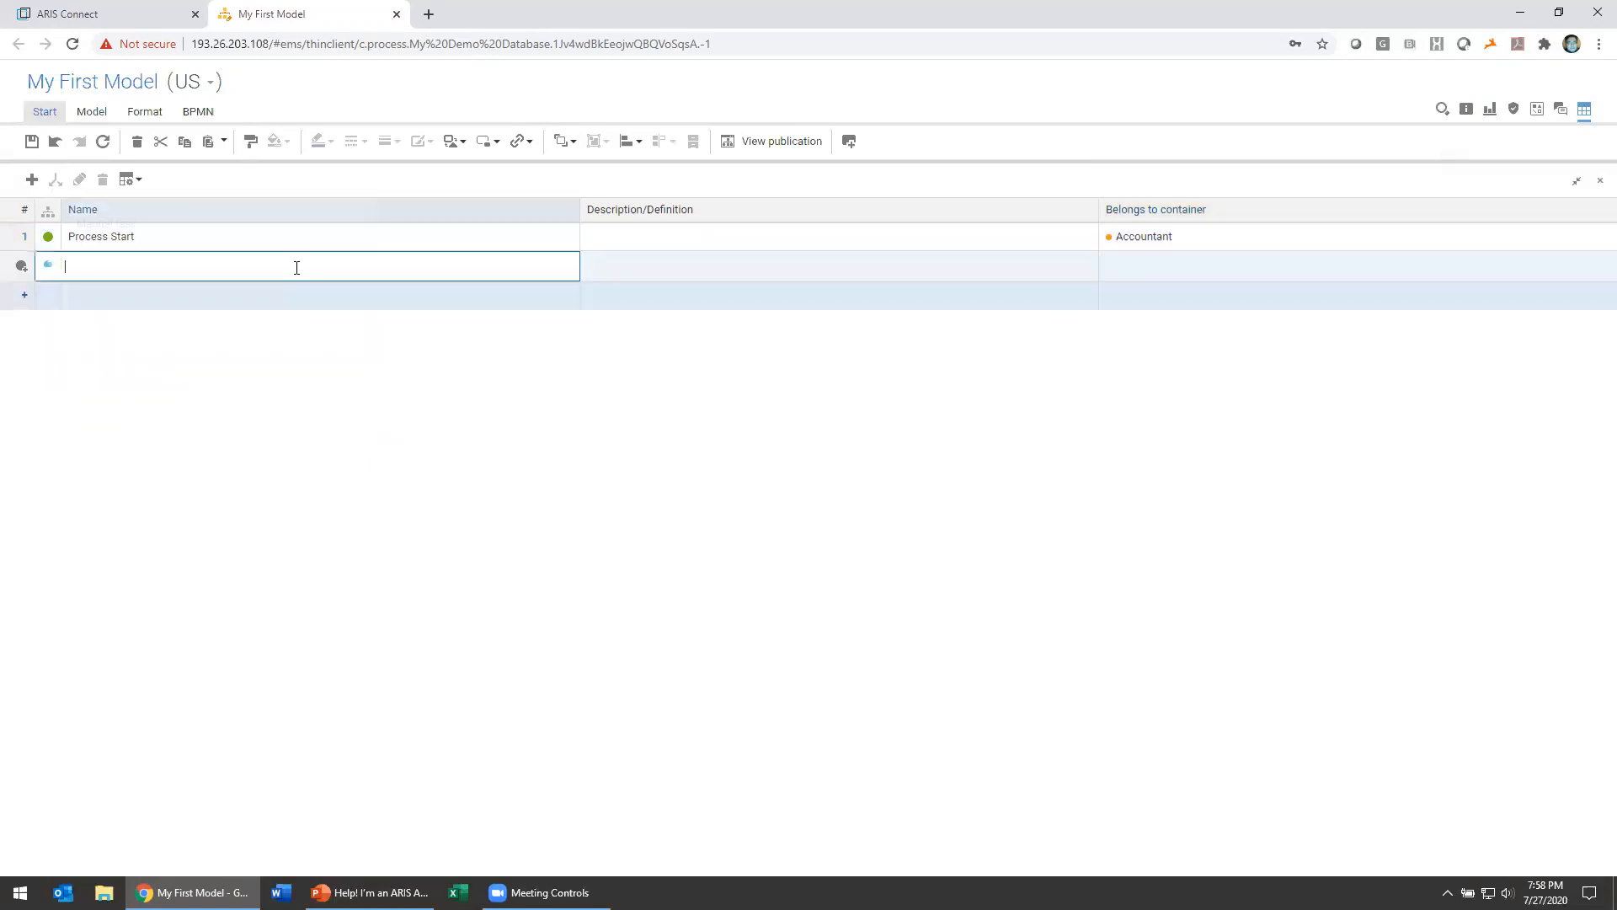
key(Return)
text(Perform the First Step in the Prcessocess)
click(612, 271)
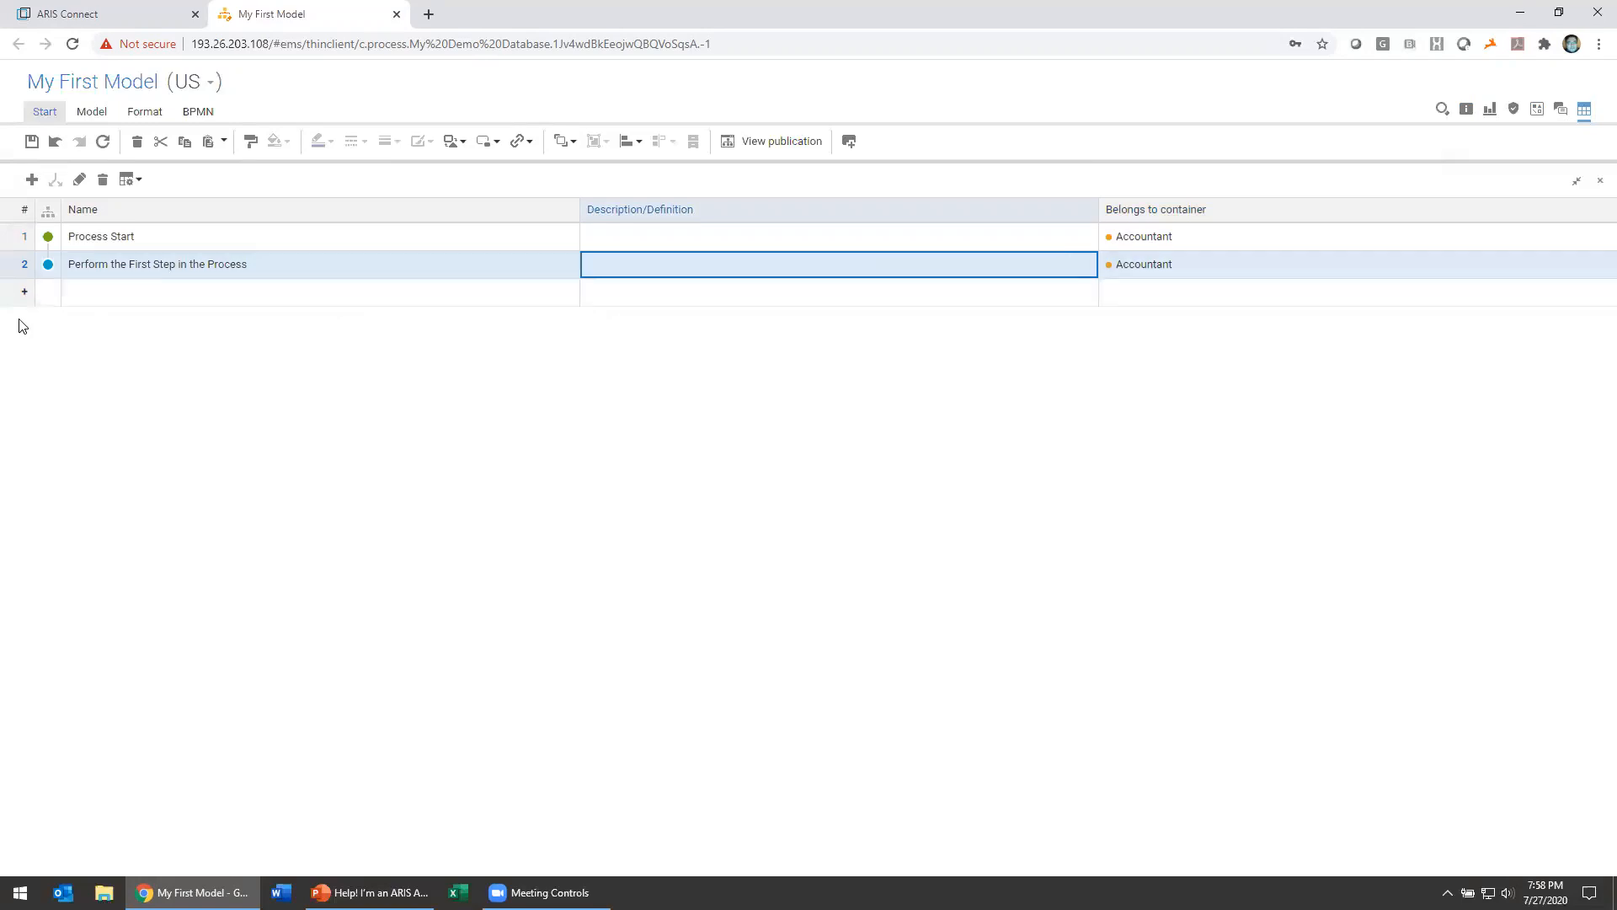
Step: Add an intermediate event named "I'm done with that first step, you take over!" as the third row
click(107, 296)
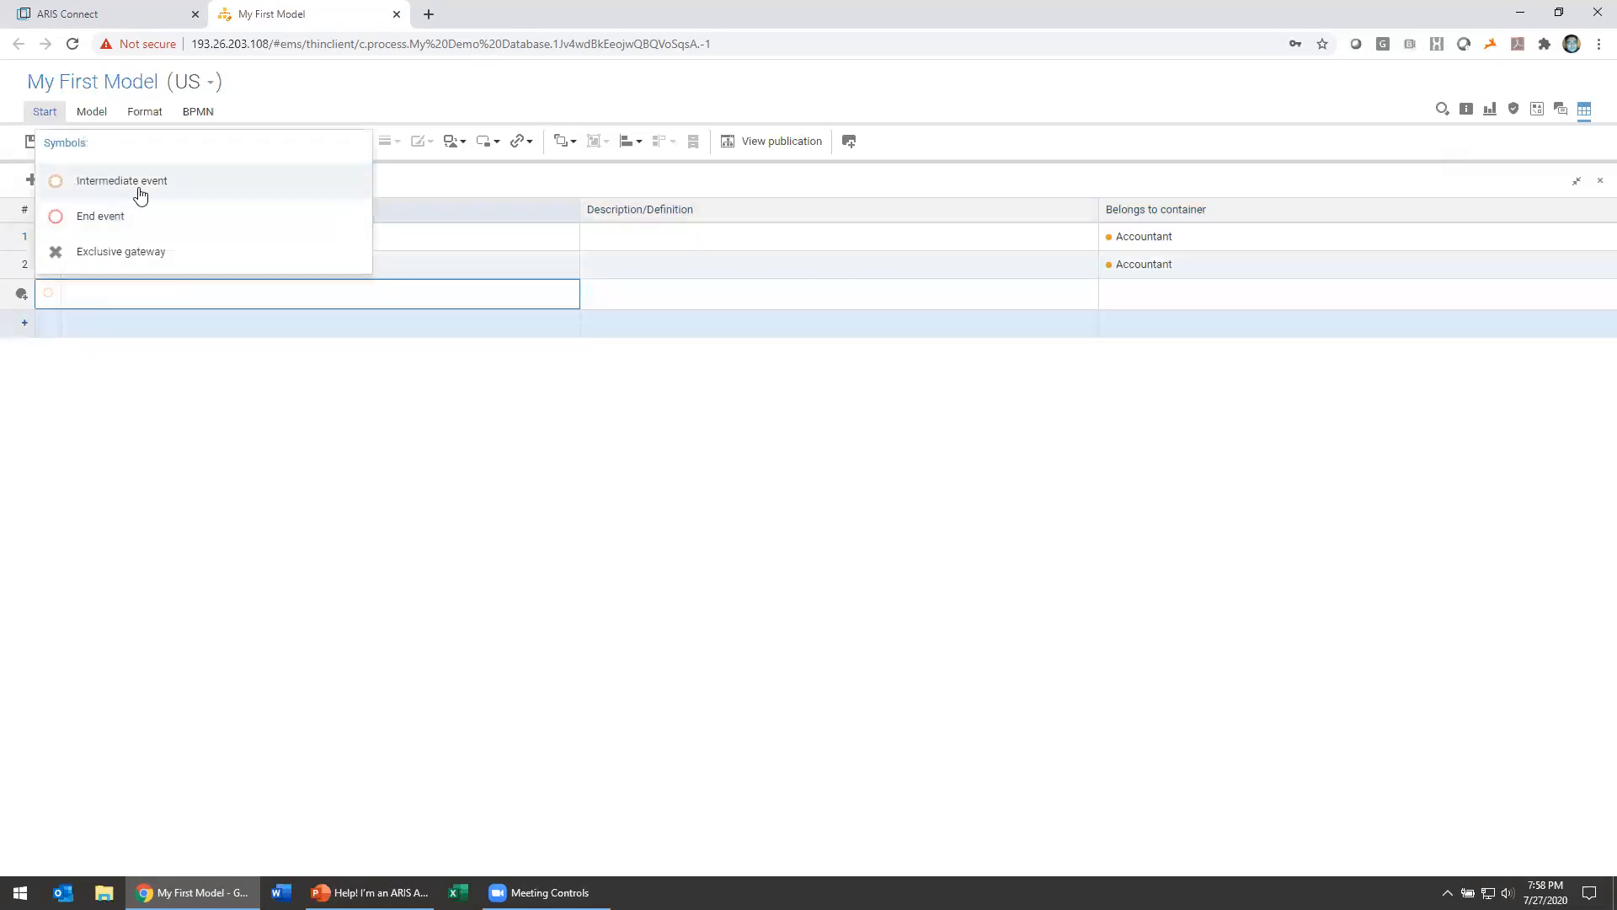
click(139, 189)
text(I'm done)
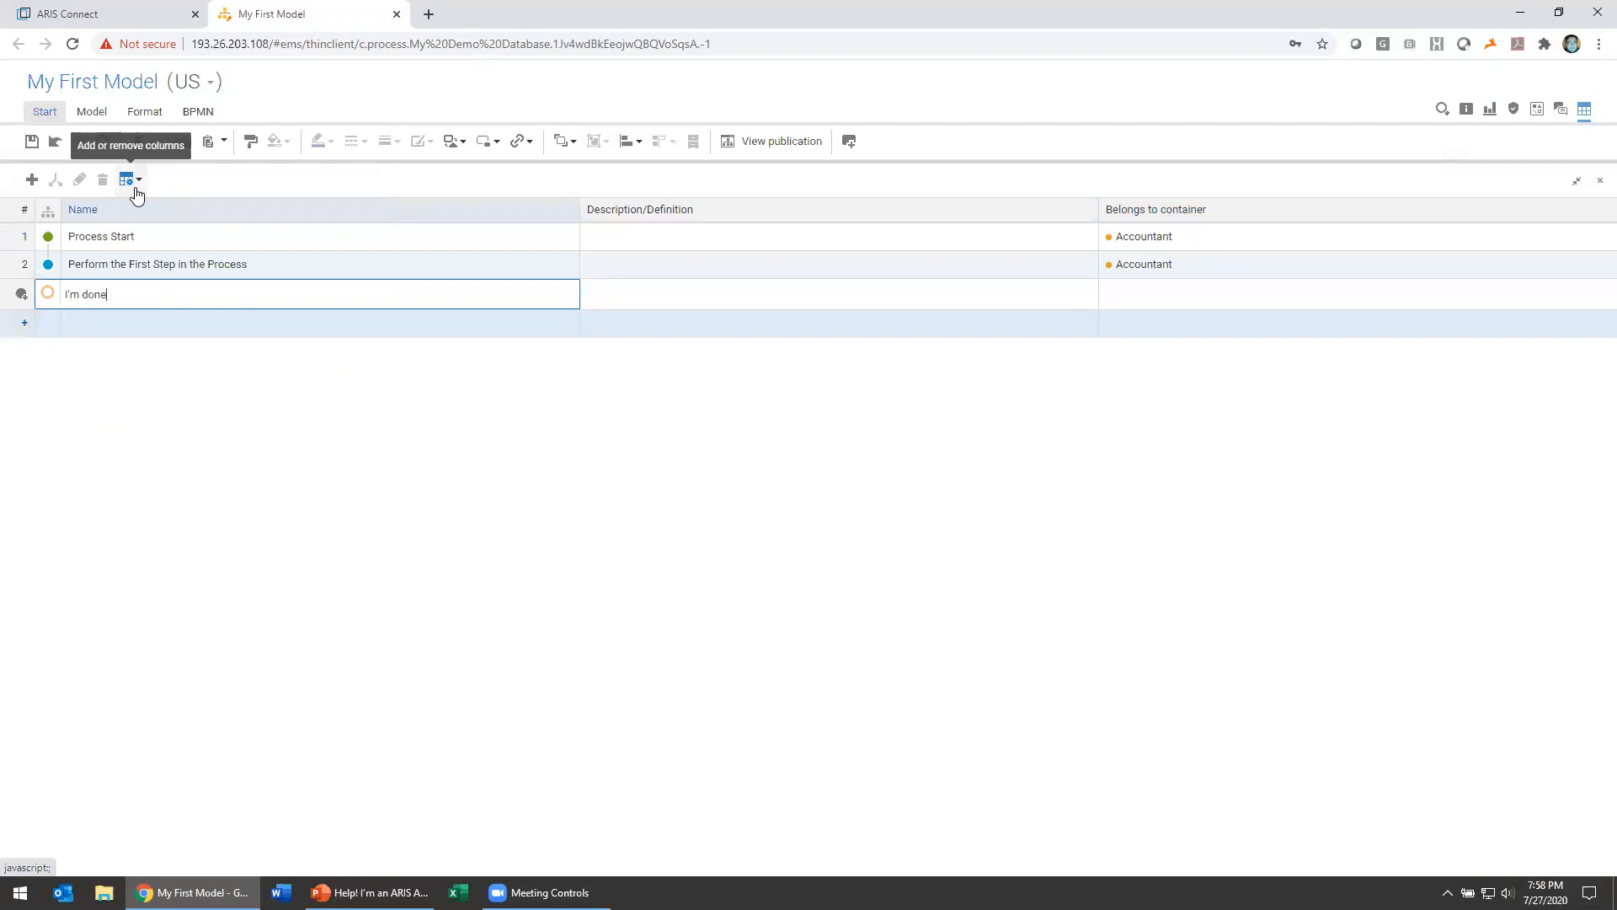
text( with that first step.)
text( you take over!)
Step: Add a manual task named "Second Step in my Process" as the fourth row
click(271, 324)
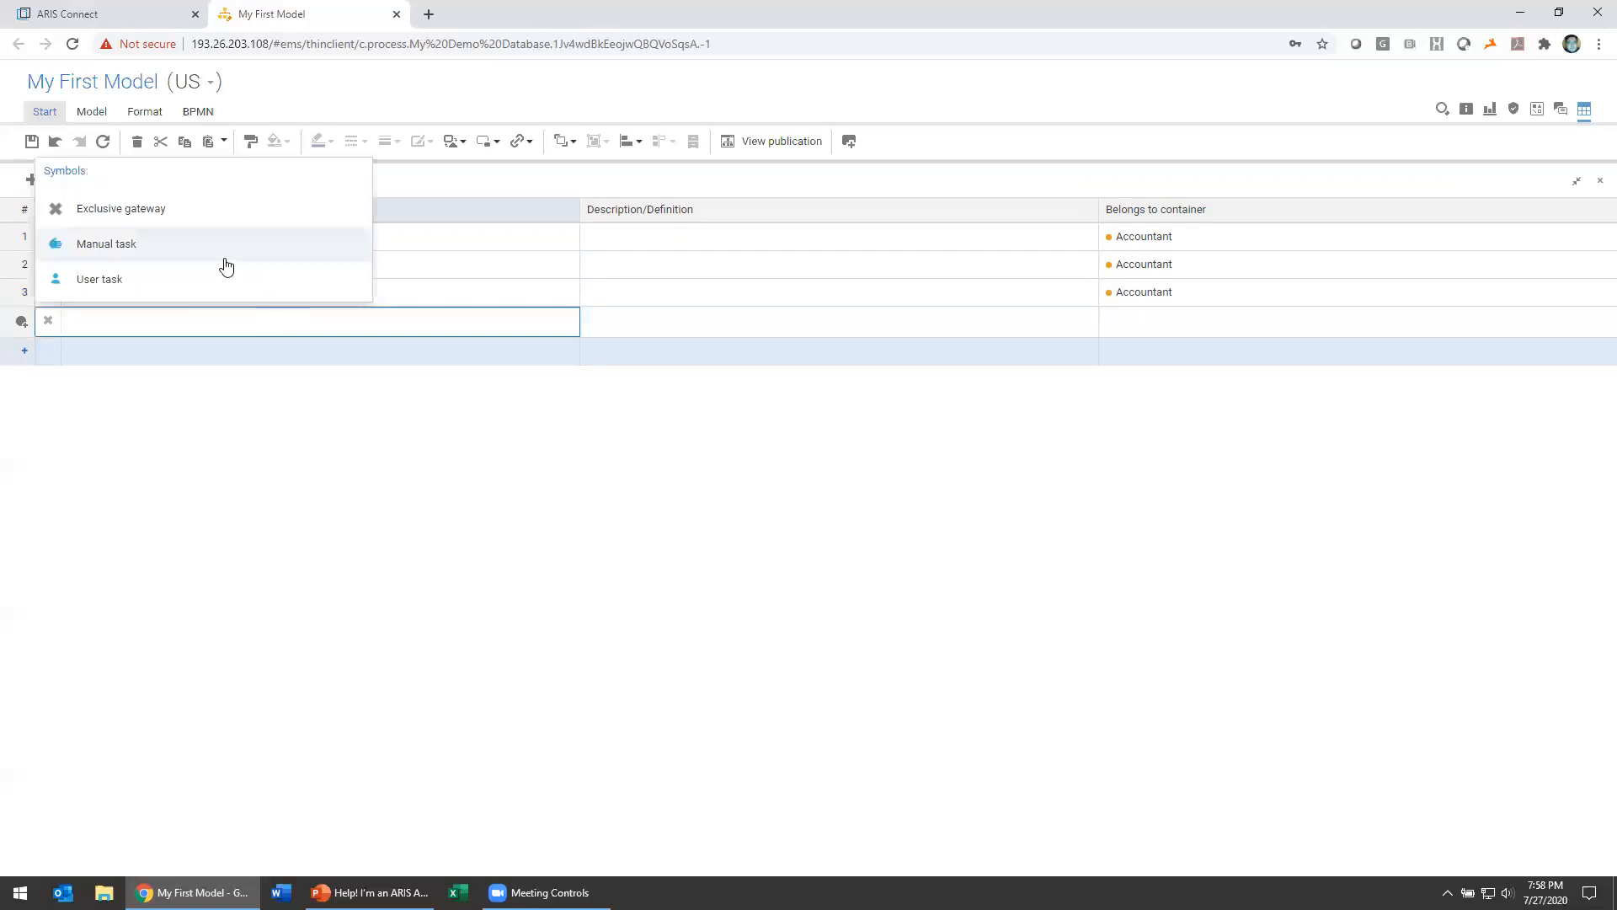
click(107, 244)
text(Sec)
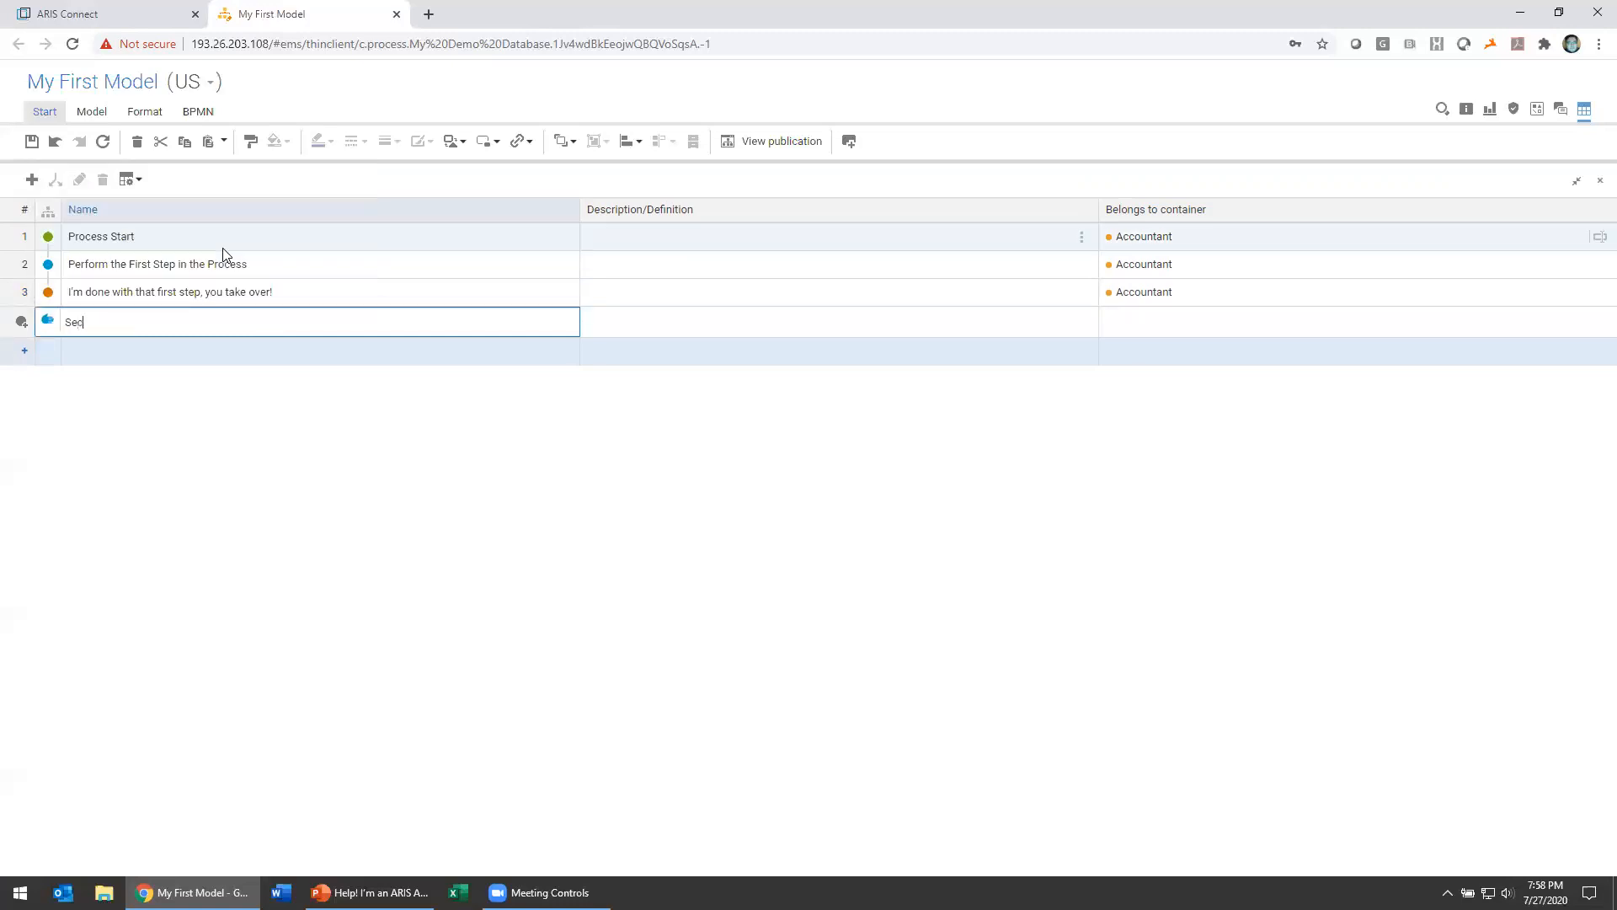
text(ond Step in my Process)
key(Return)
Step: Assign the second process step to a role lane using the existing Local HR manager role
click(1213, 328)
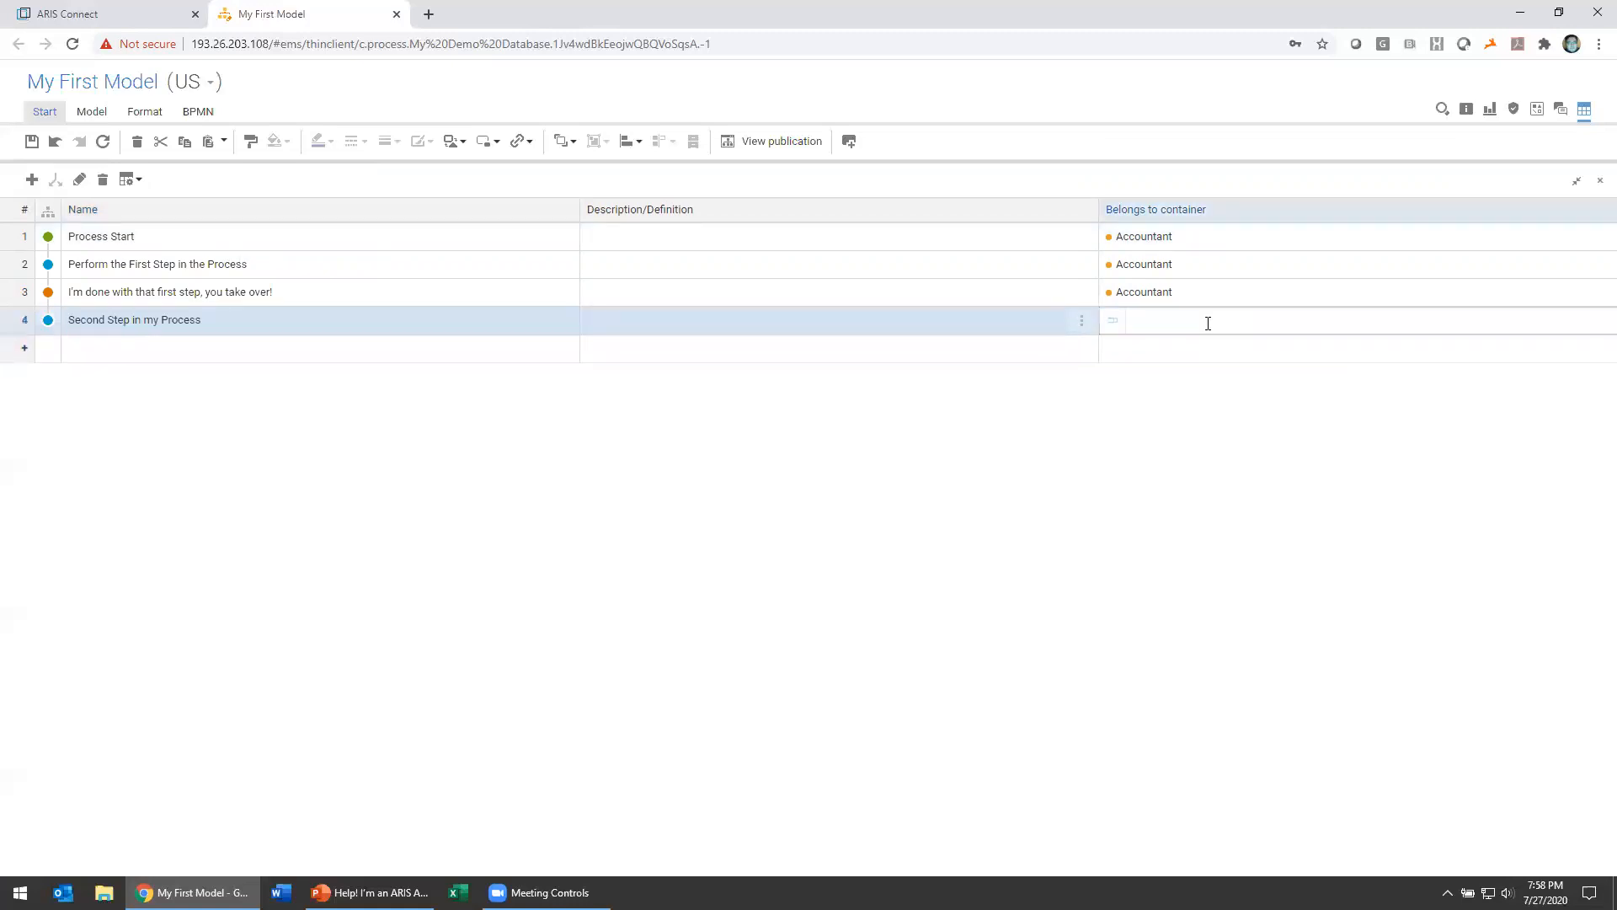
click(1207, 283)
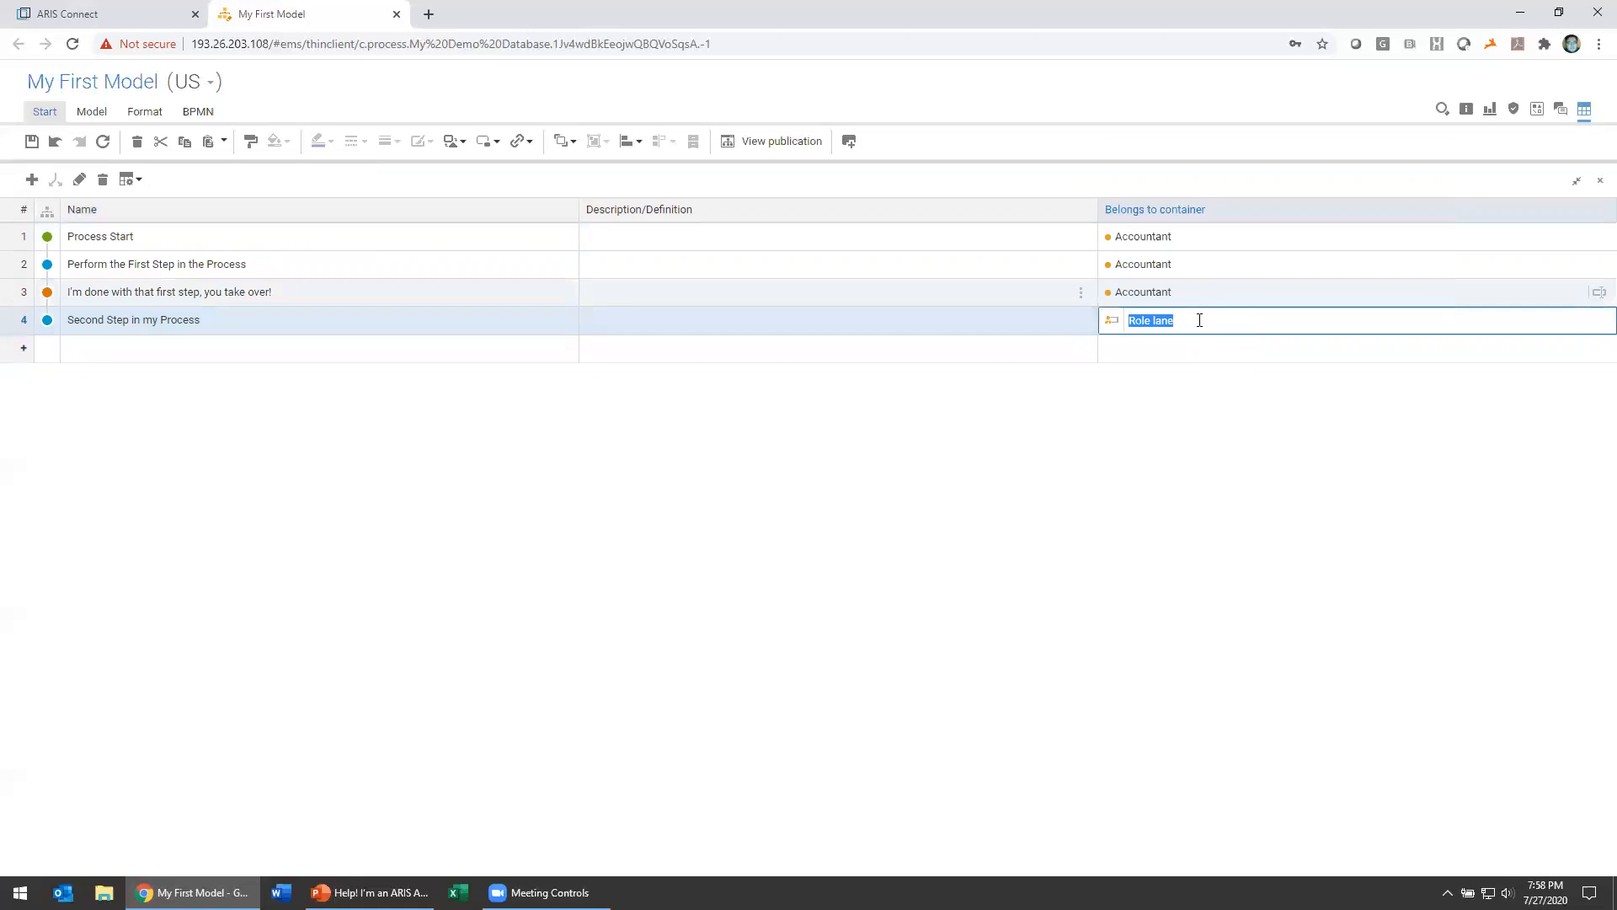
text(manag)
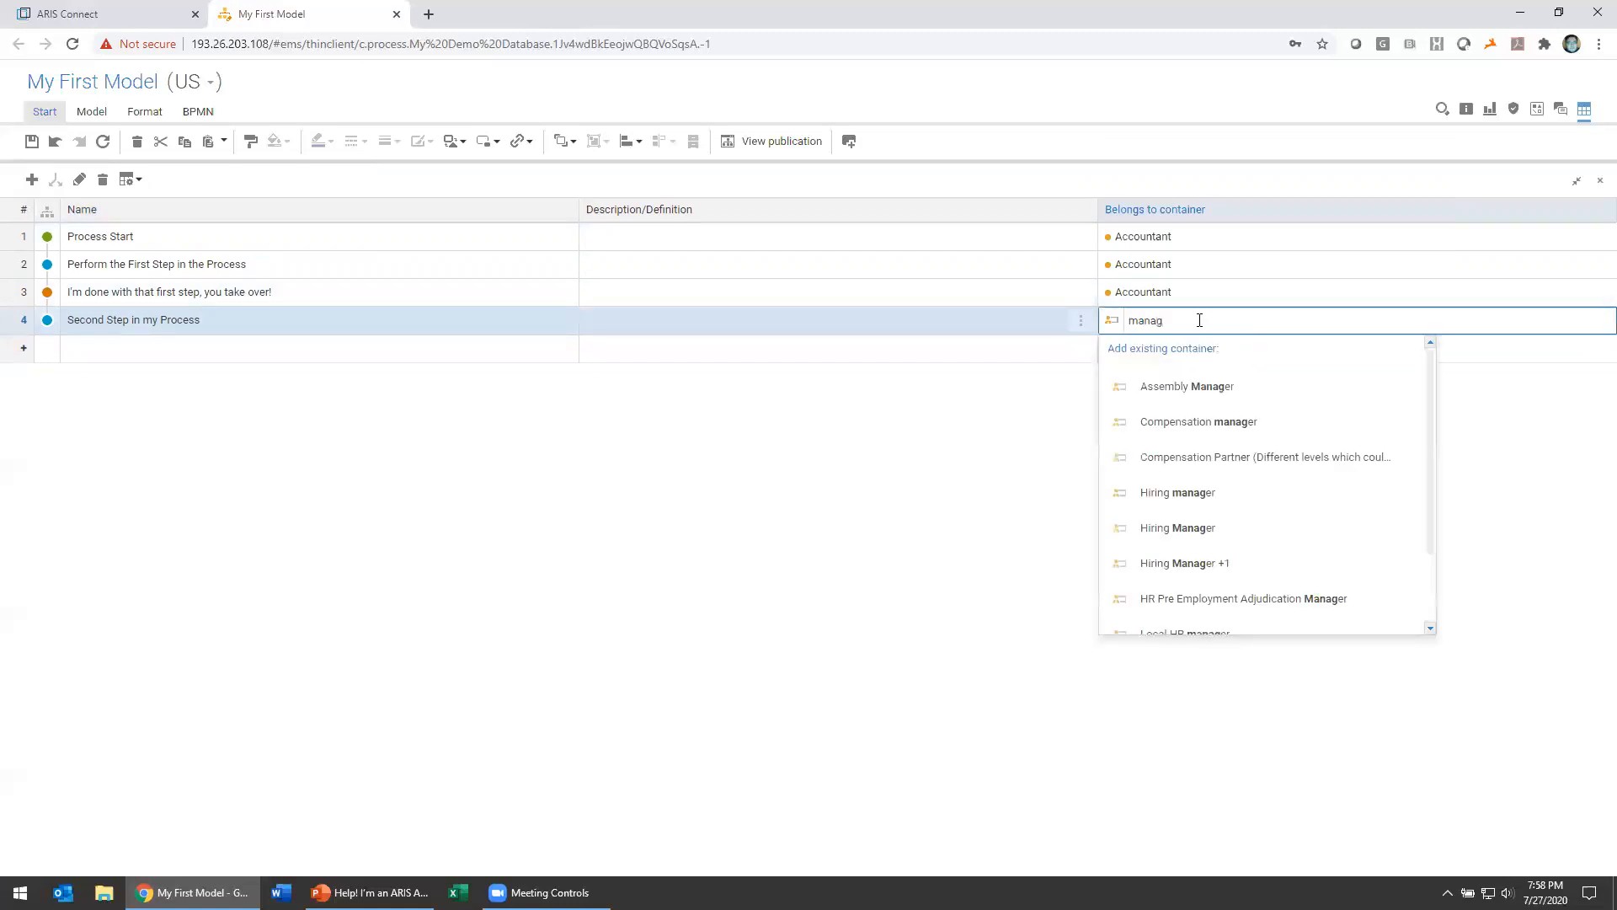
scroll(1276, 531, down, 2)
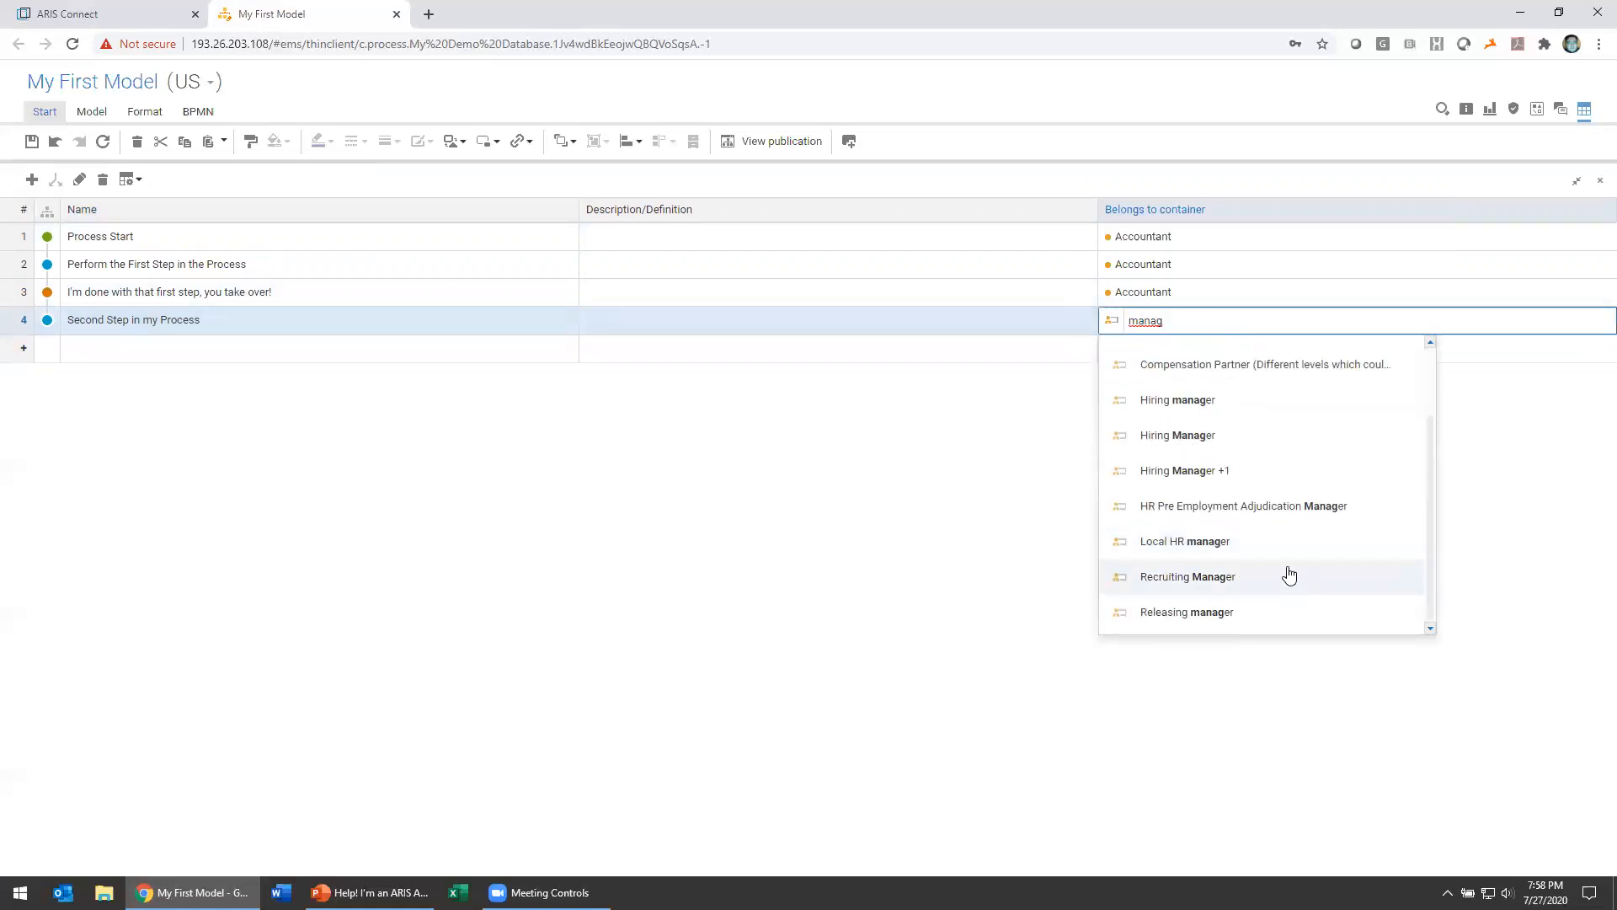
click(1291, 546)
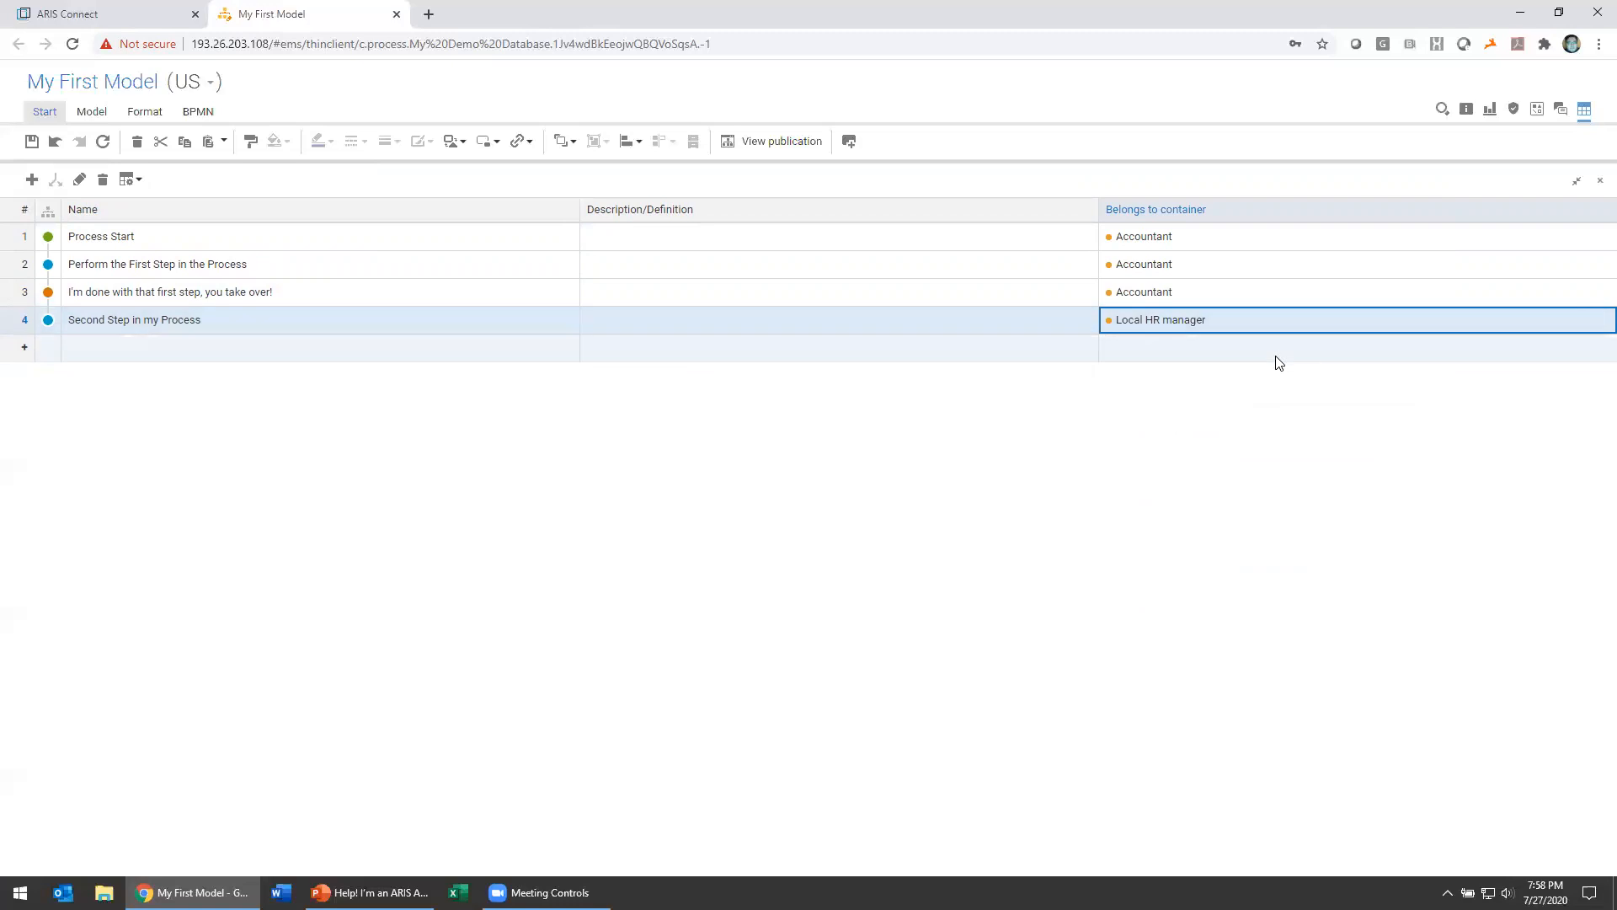
Step: Add an end event named "Done with the process!" as the fifth row
click(228, 352)
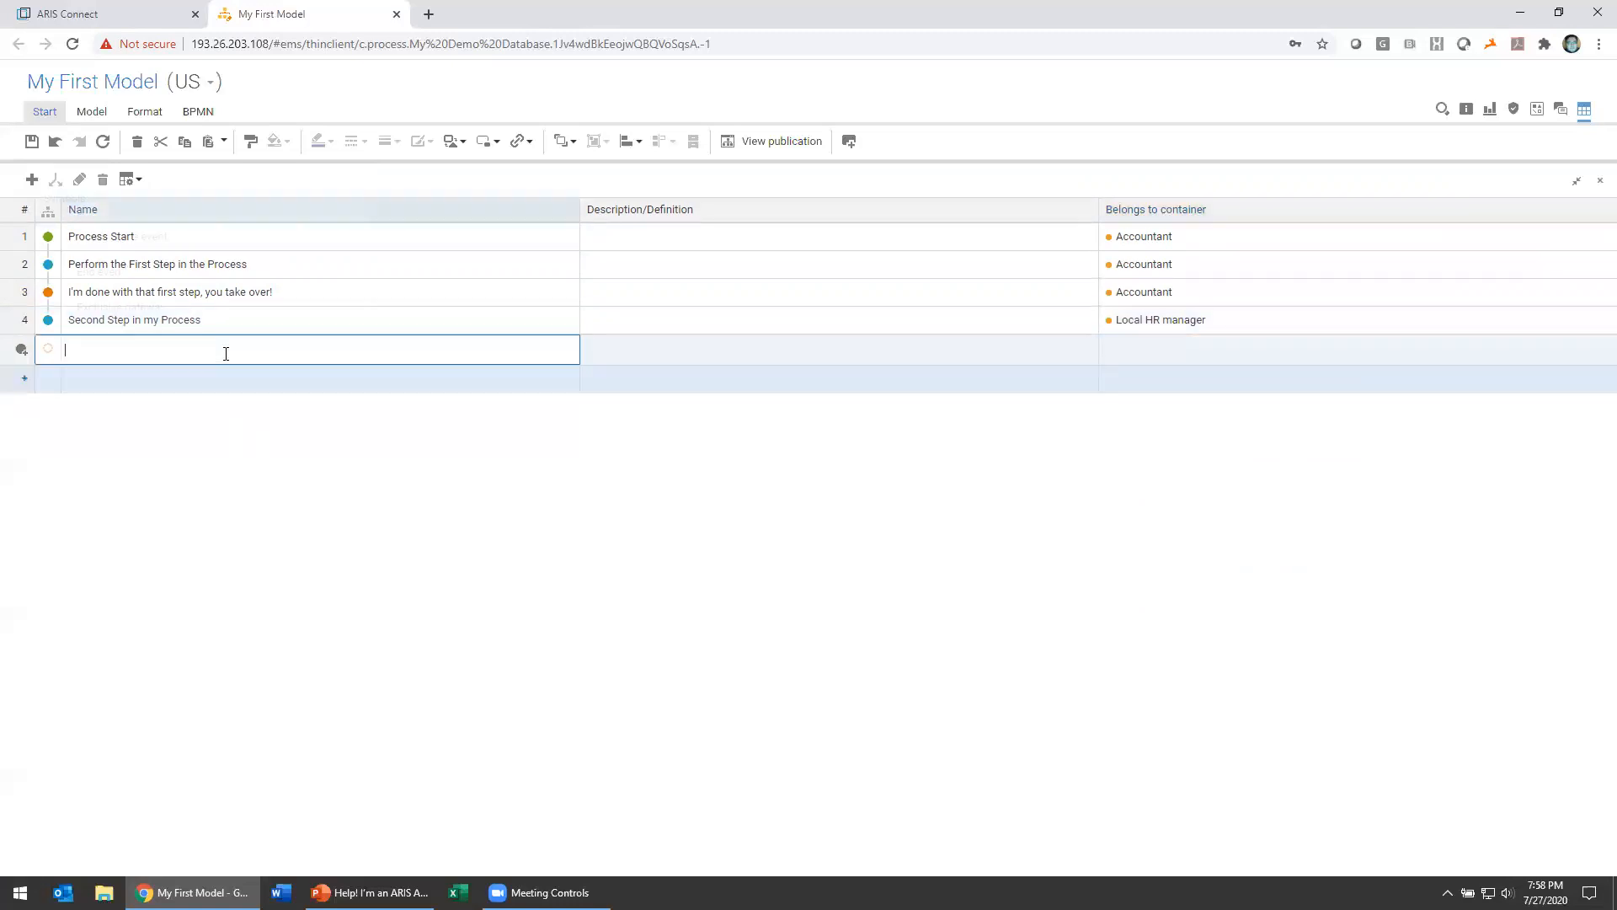
click(149, 270)
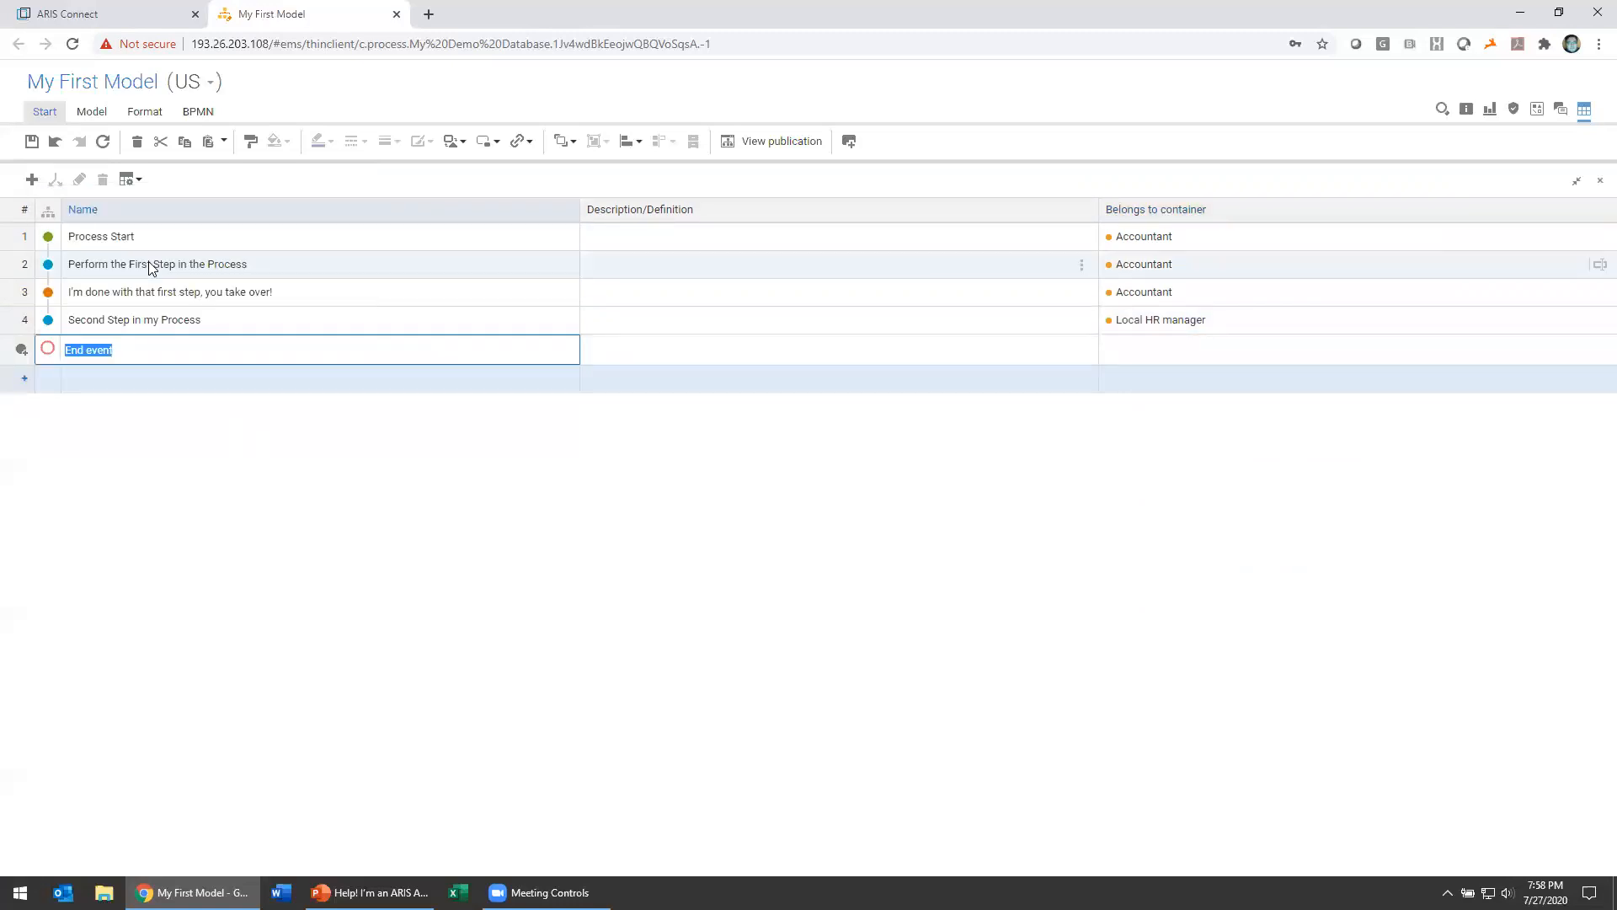
text(Done with the process!)
click(552, 329)
Step: Show the diagram together with the modeling table, enlarge the diagram area and examine the process flow across the role lanes
click(1576, 182)
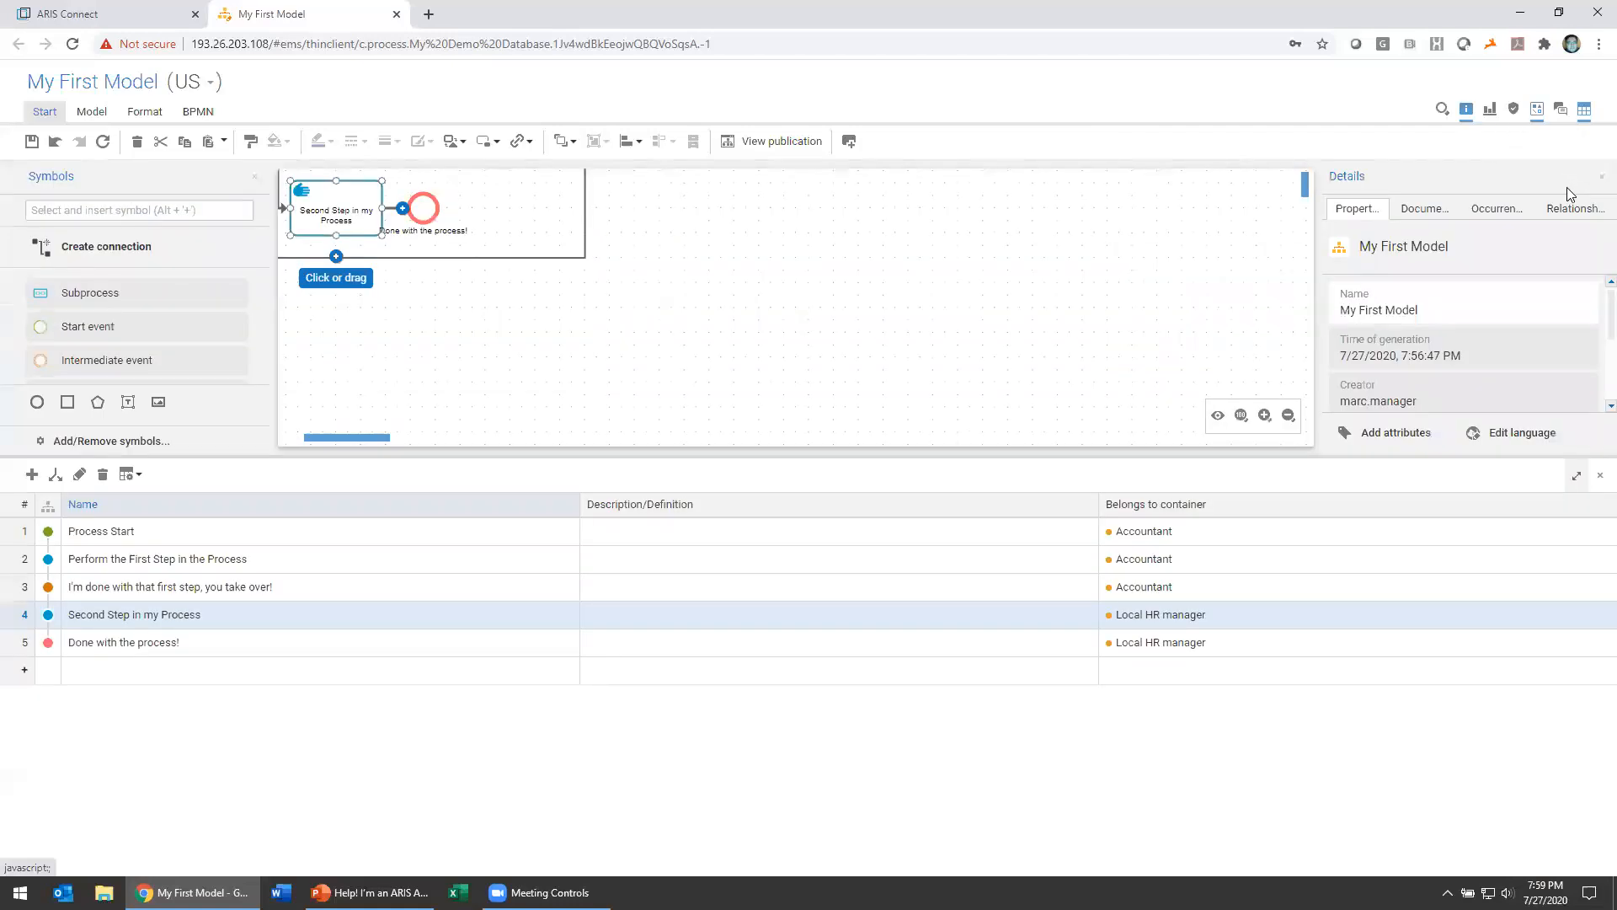
drag(356, 438, 316, 438)
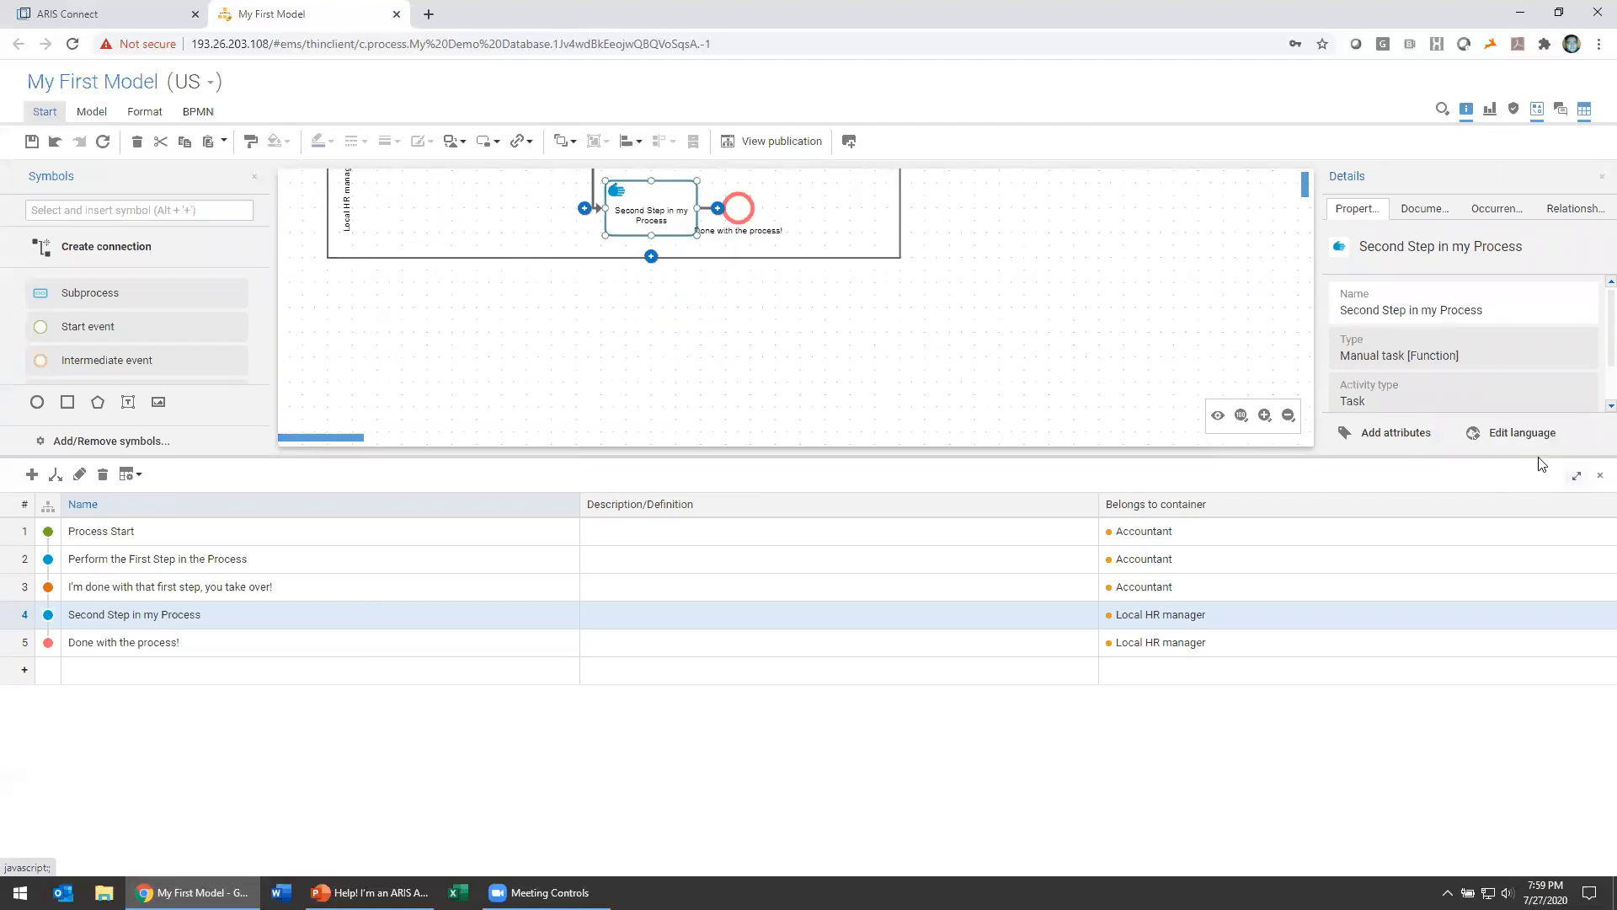
drag(1581, 453, 1584, 657)
scroll(927, 362, up, 3)
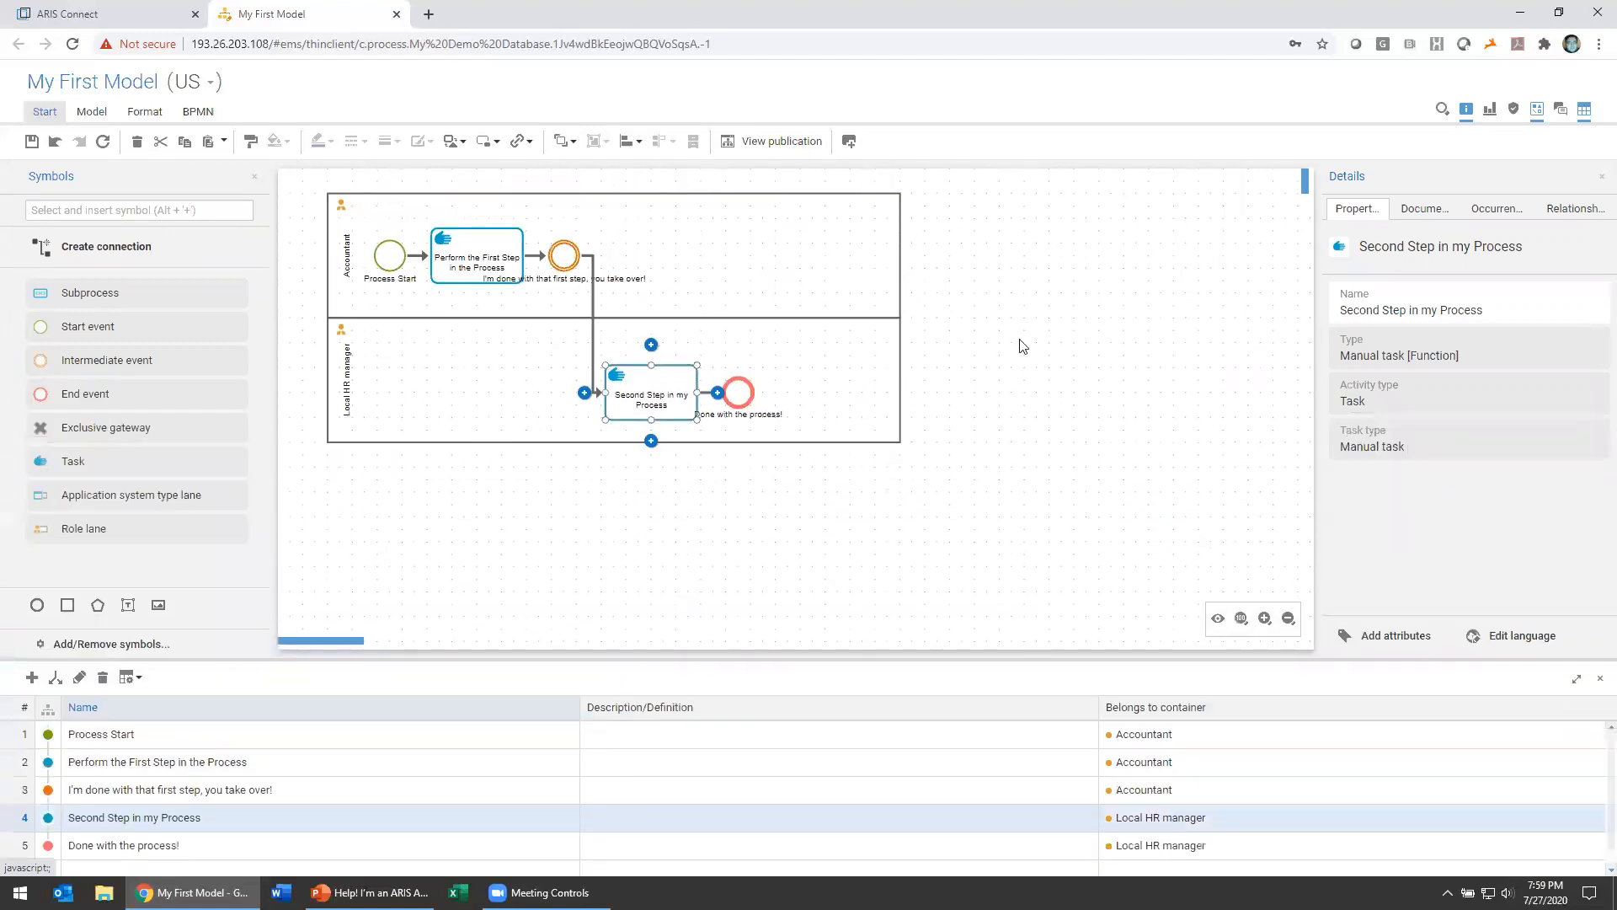
click(1022, 343)
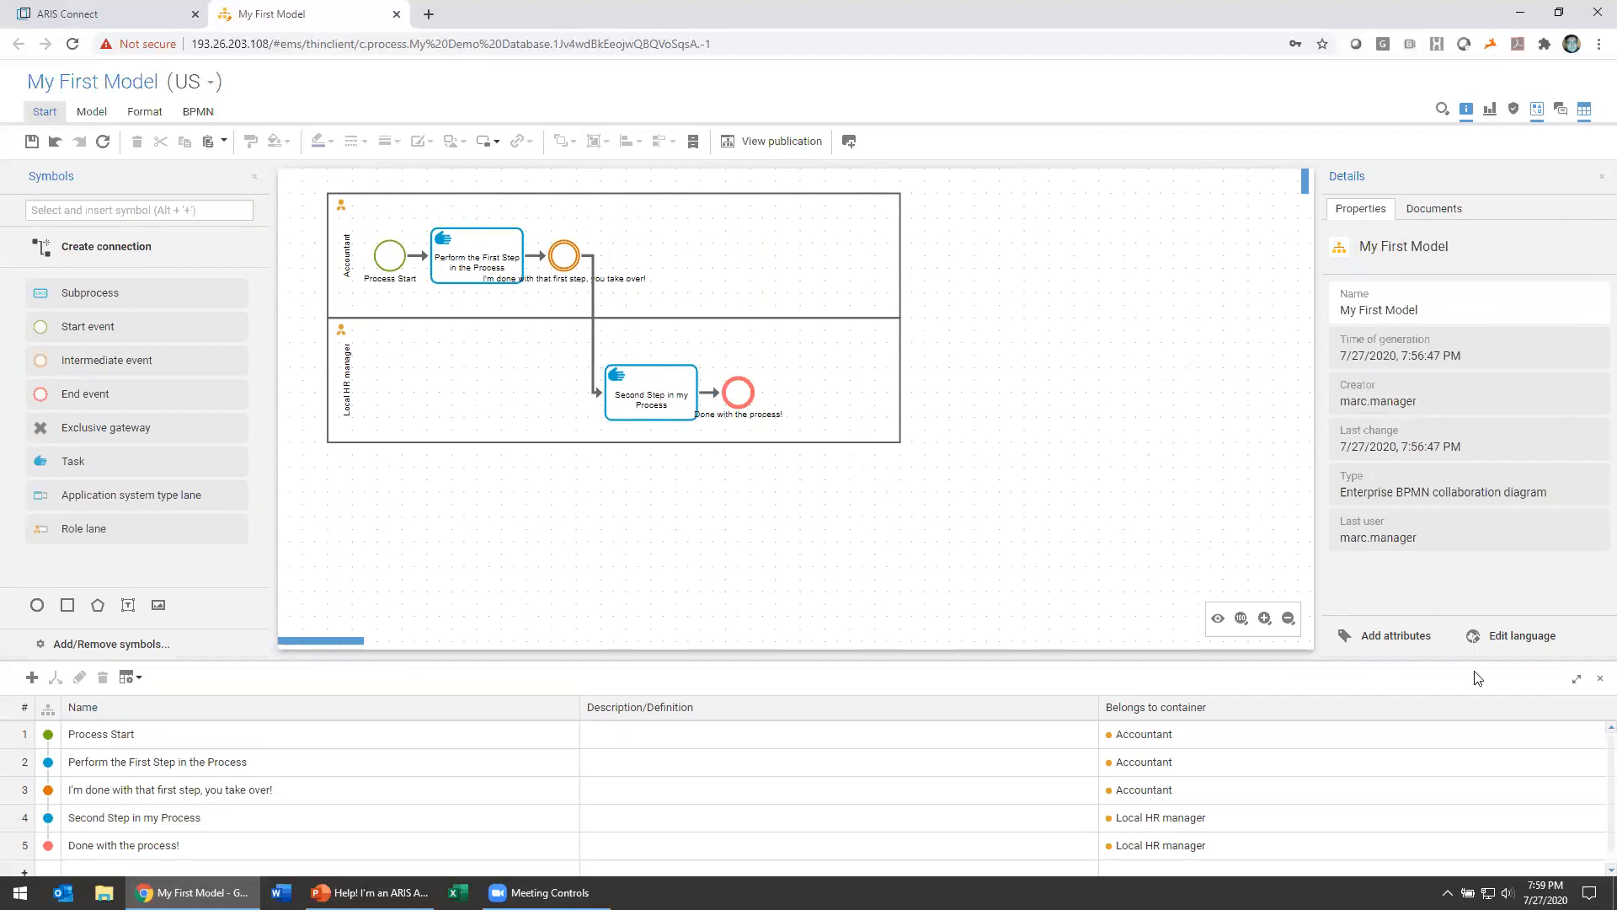
Step: In the full-size table, describe the first process step as "Here's what I do, and how I do it, and whom else I tell about it."
click(1576, 678)
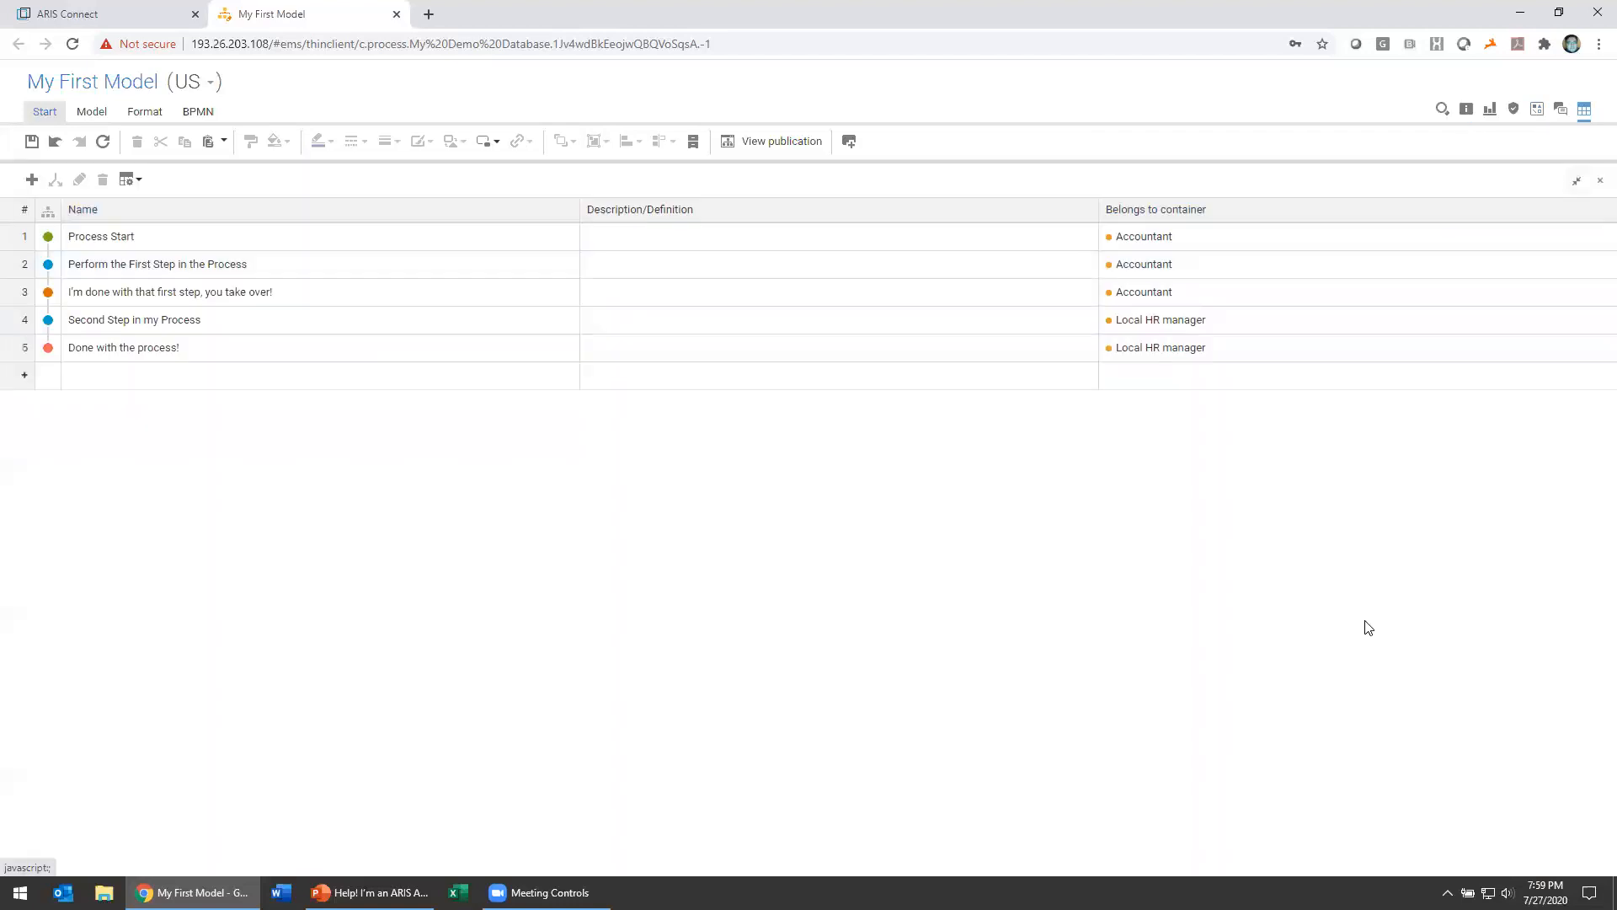
click(724, 265)
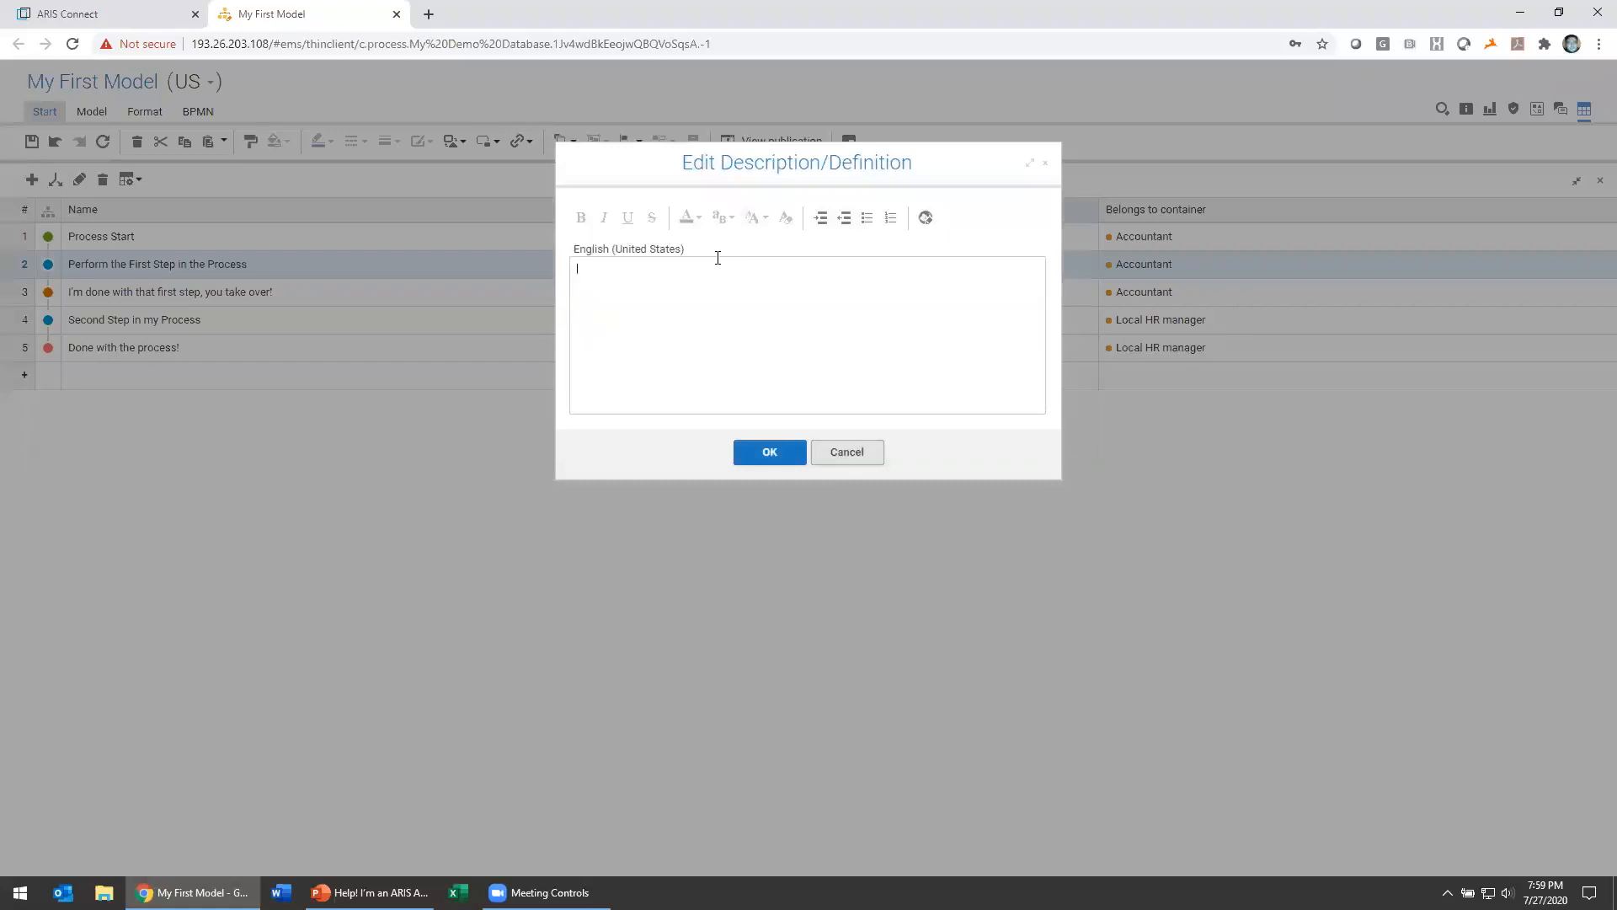
text(Here's what I do, and how I do it, and whom else I tell about it.)
click(774, 456)
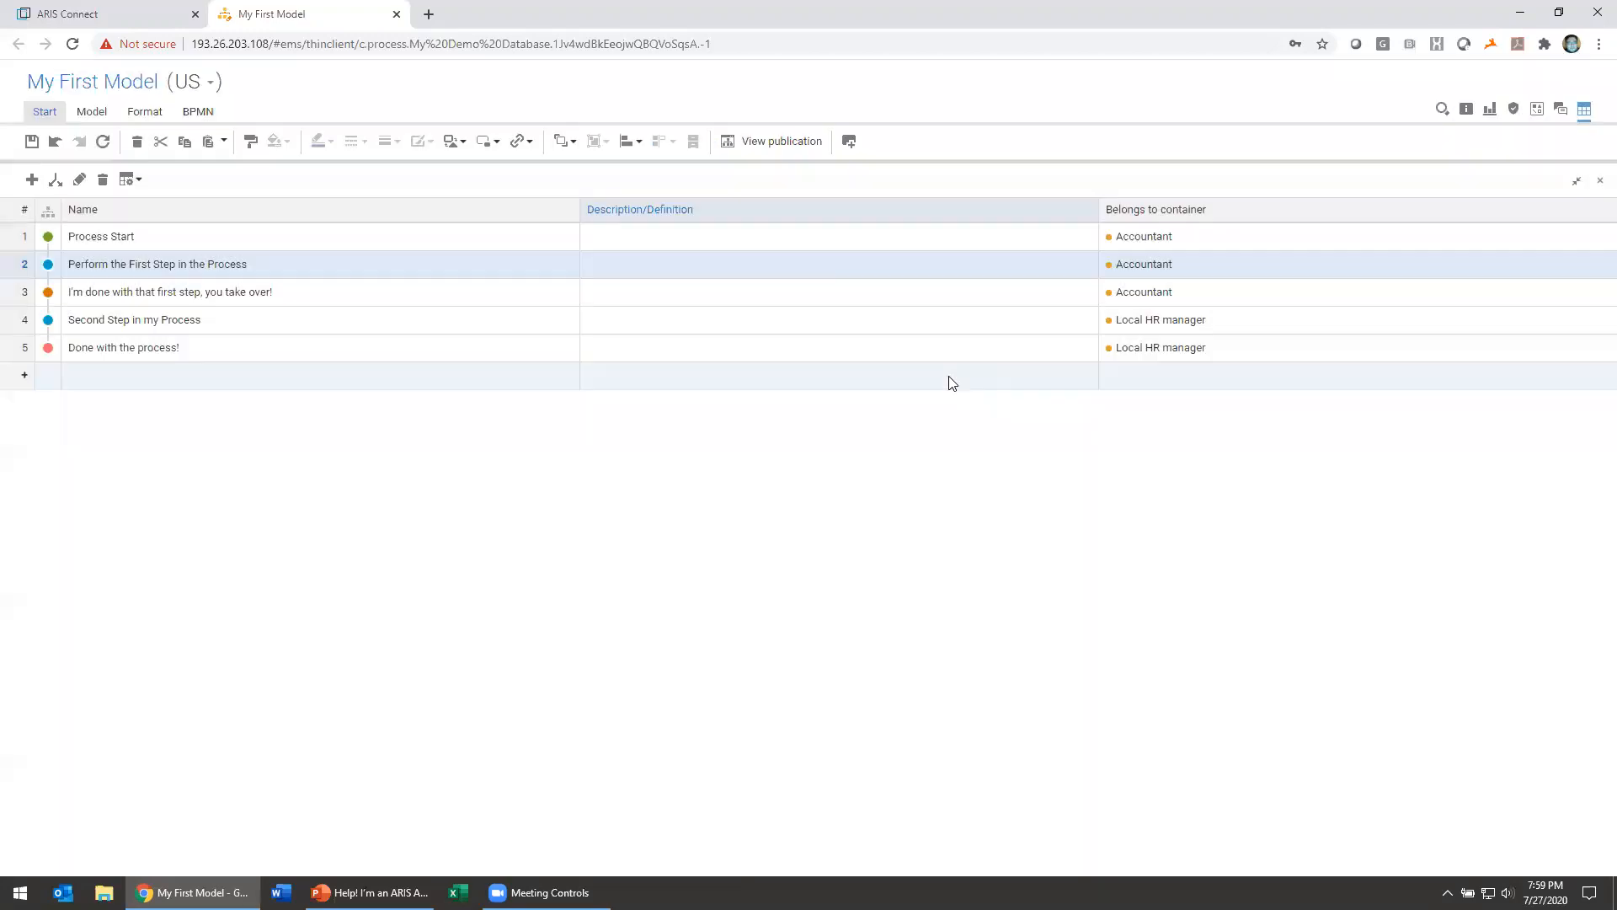
double_click(792, 348)
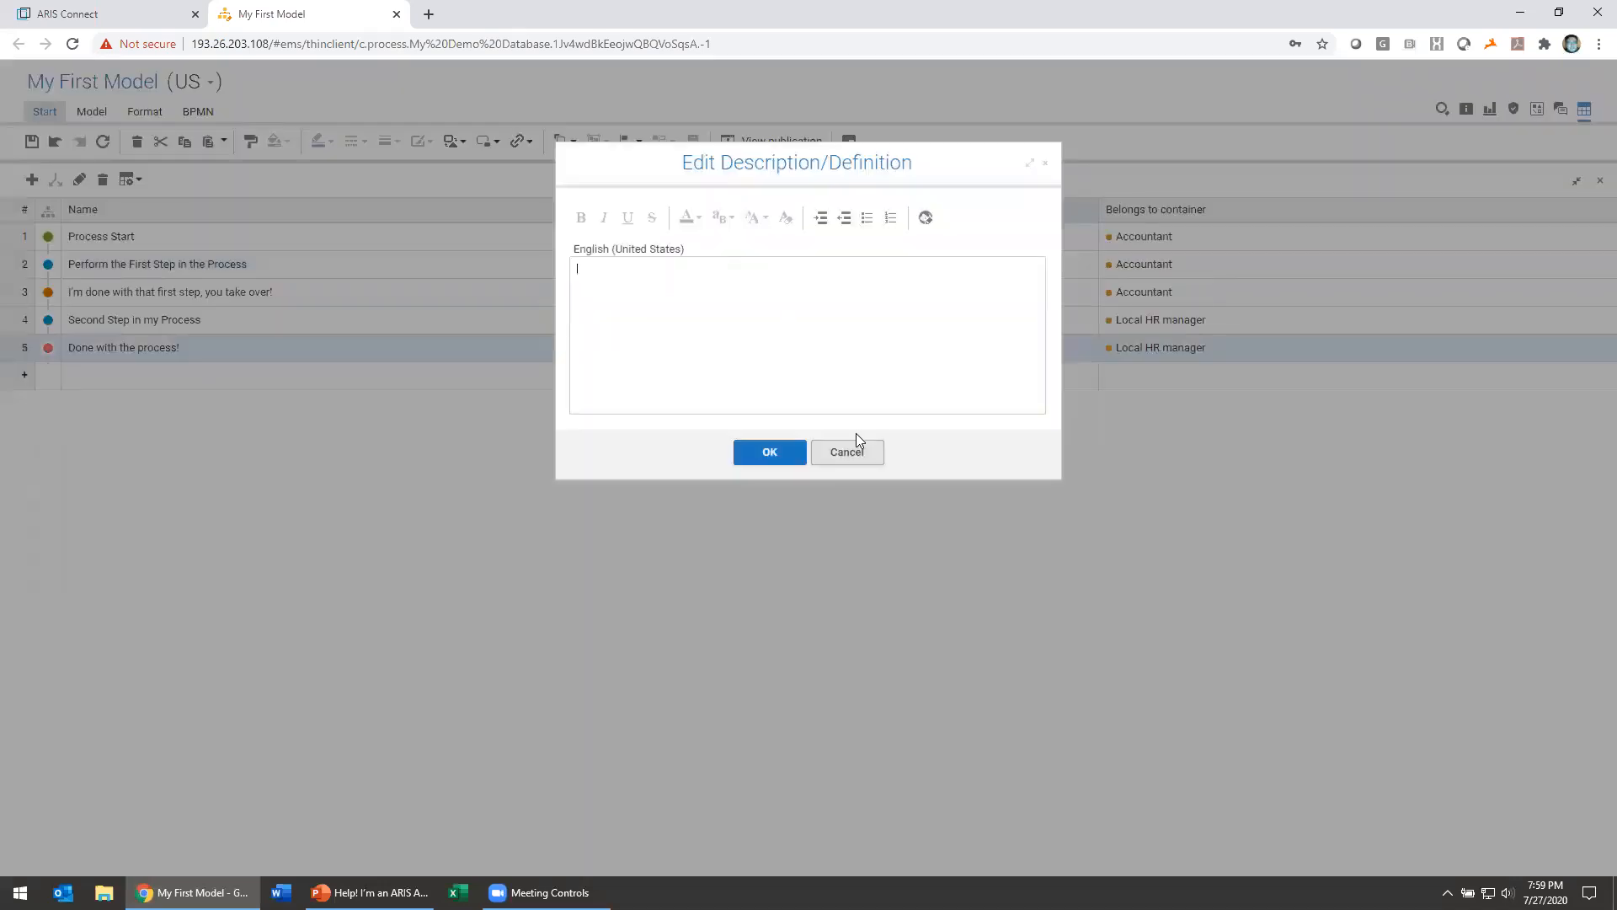
key(Escape)
click(817, 330)
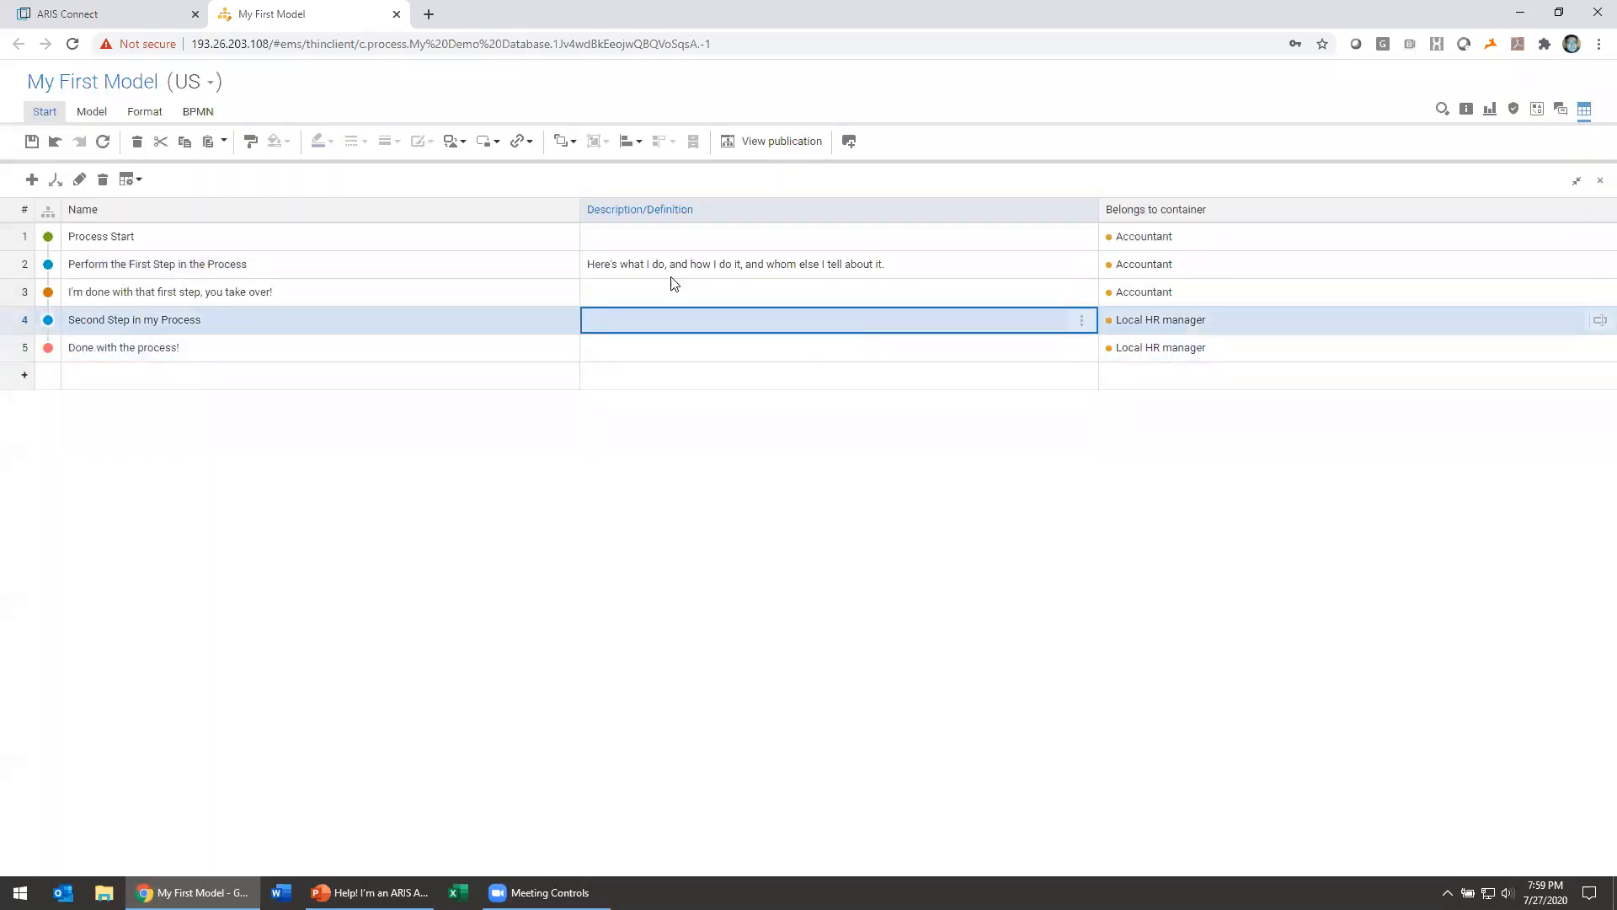
click(145, 180)
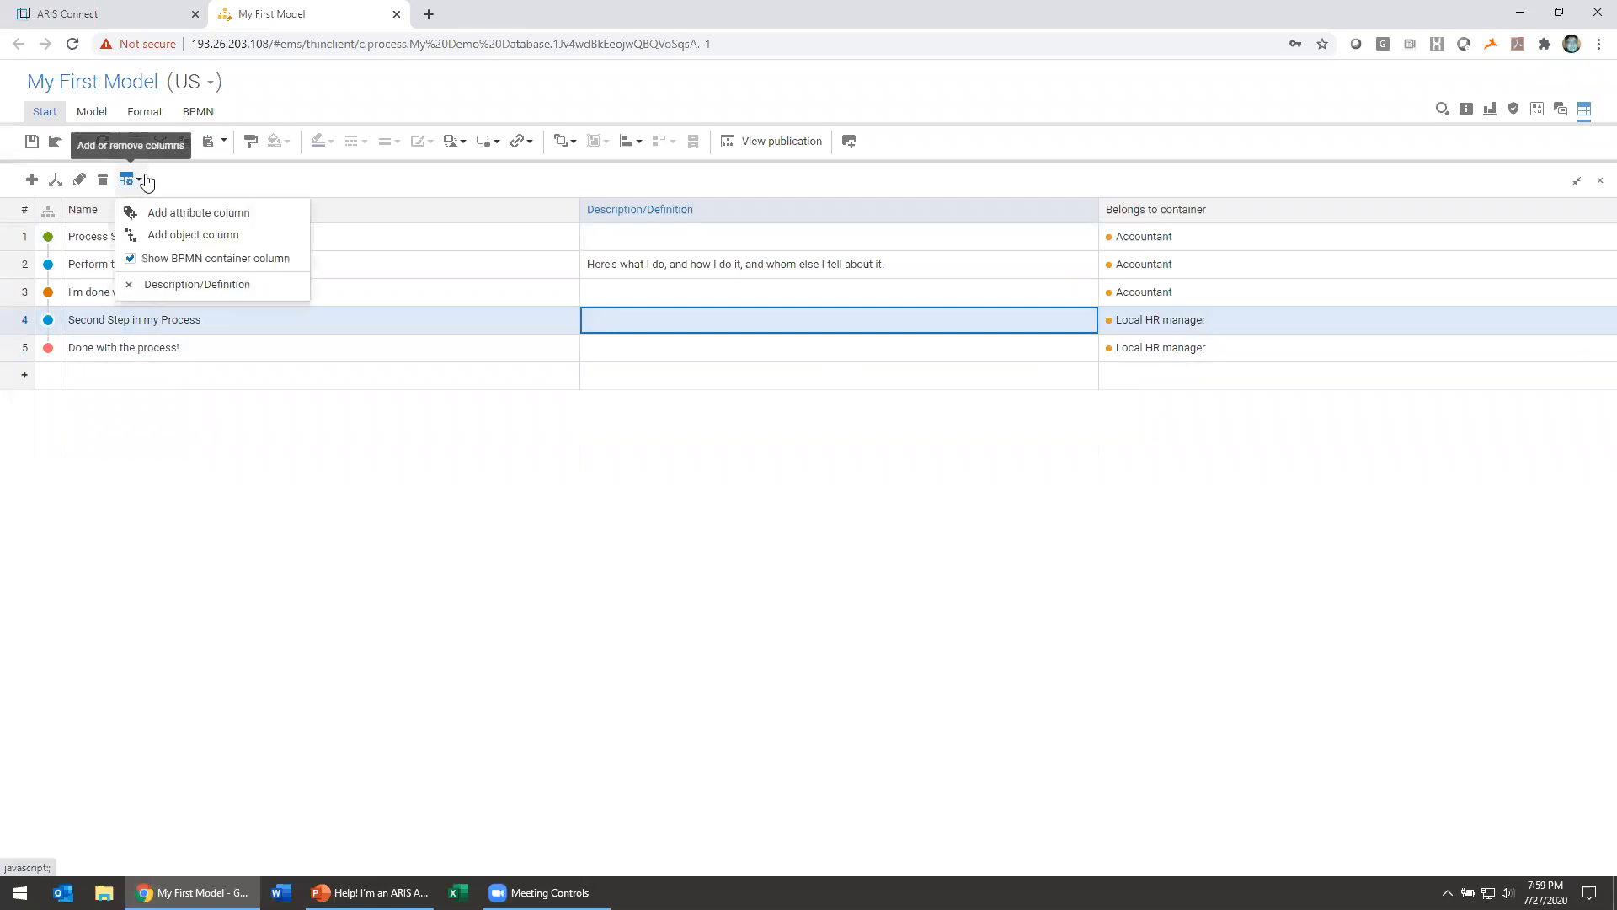
click(211, 238)
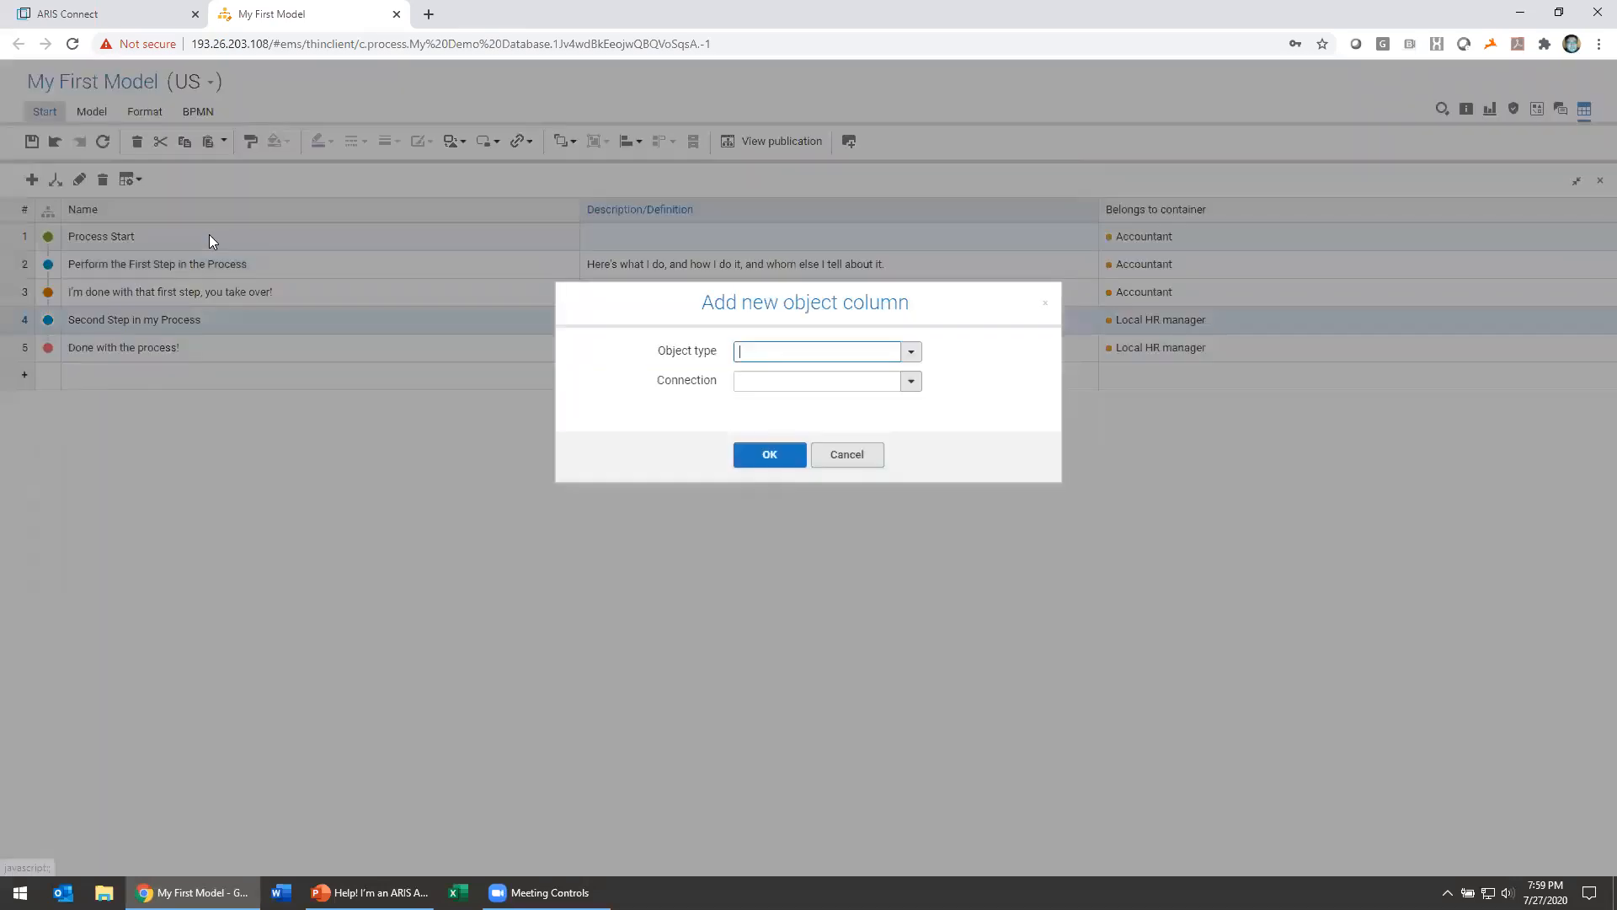
click(911, 351)
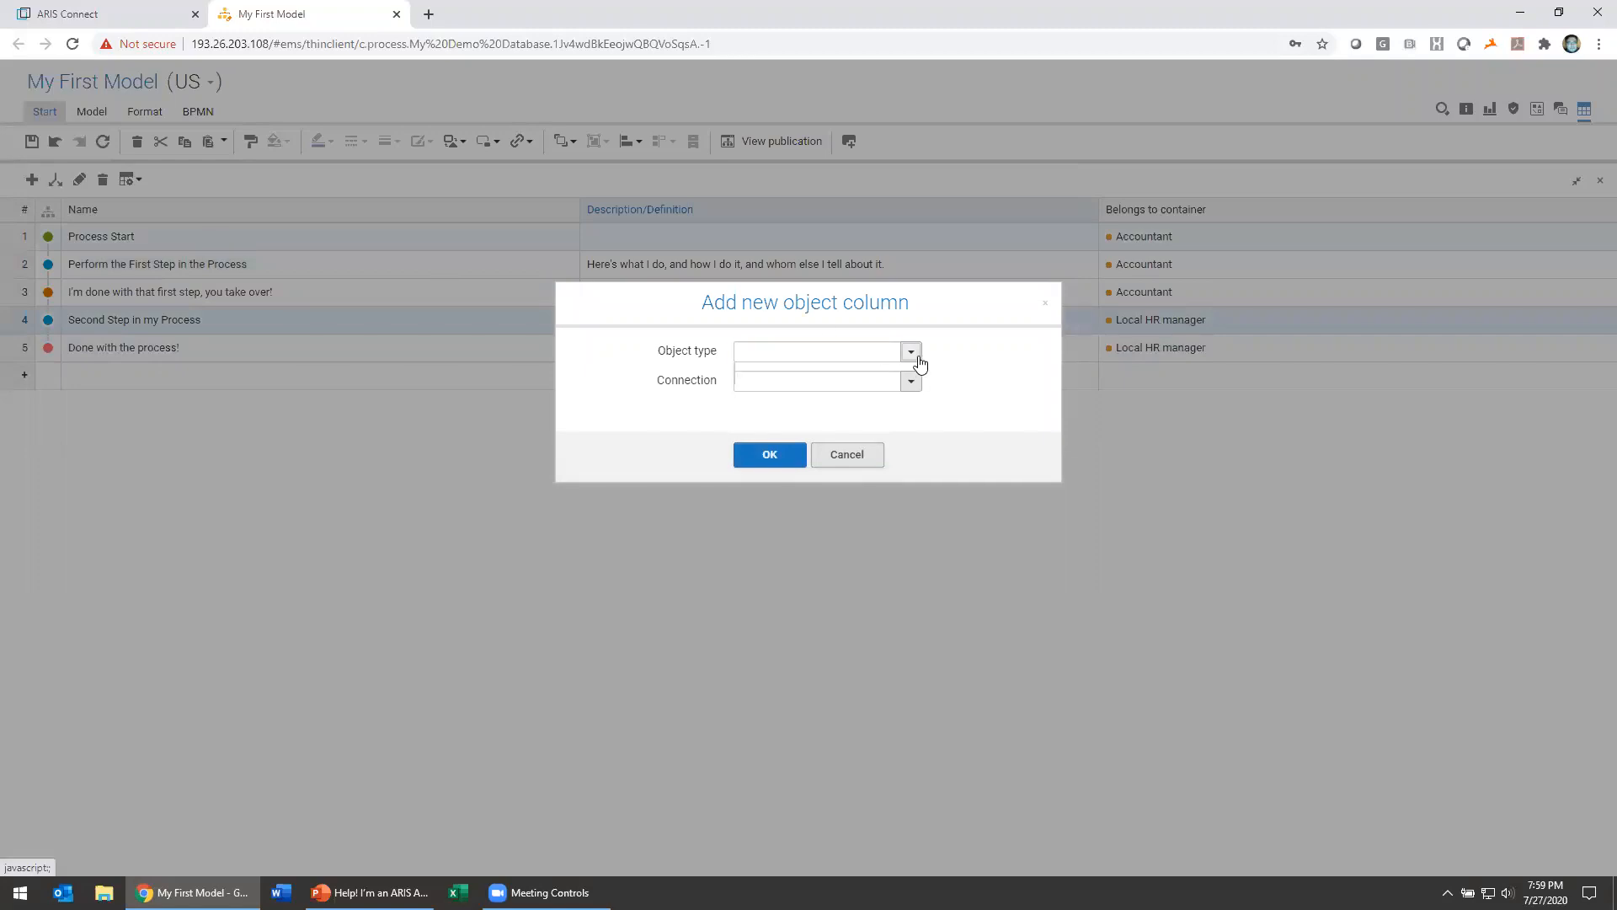
click(856, 459)
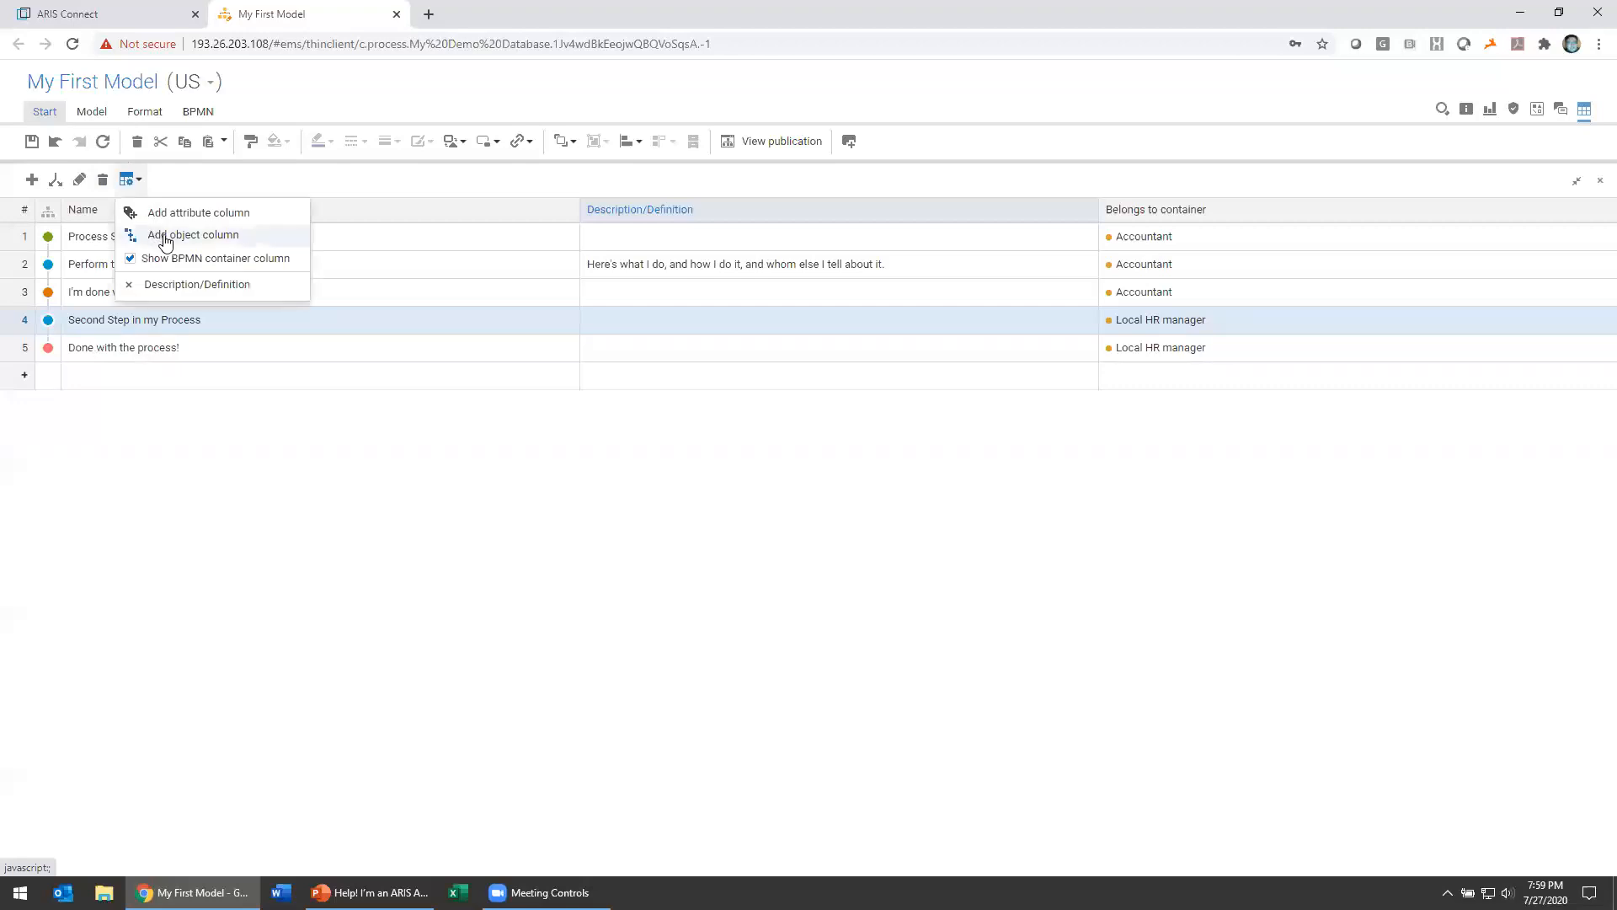
Step: Add the Person responsible attribute as a new column in the modeling table
click(172, 218)
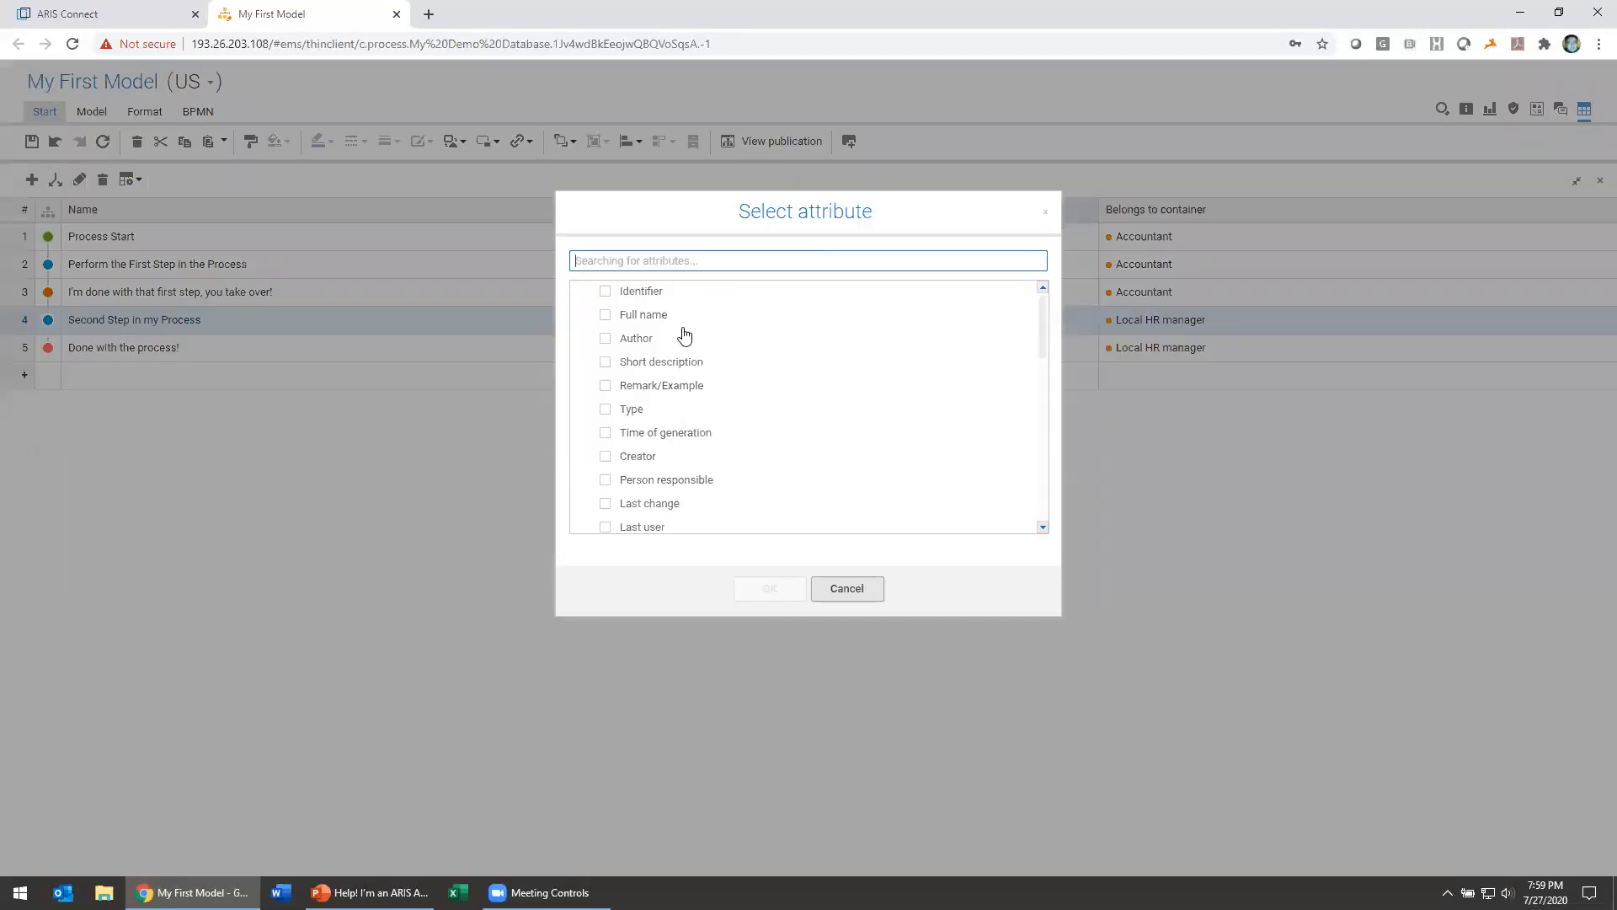
scroll(683, 346, down, 2)
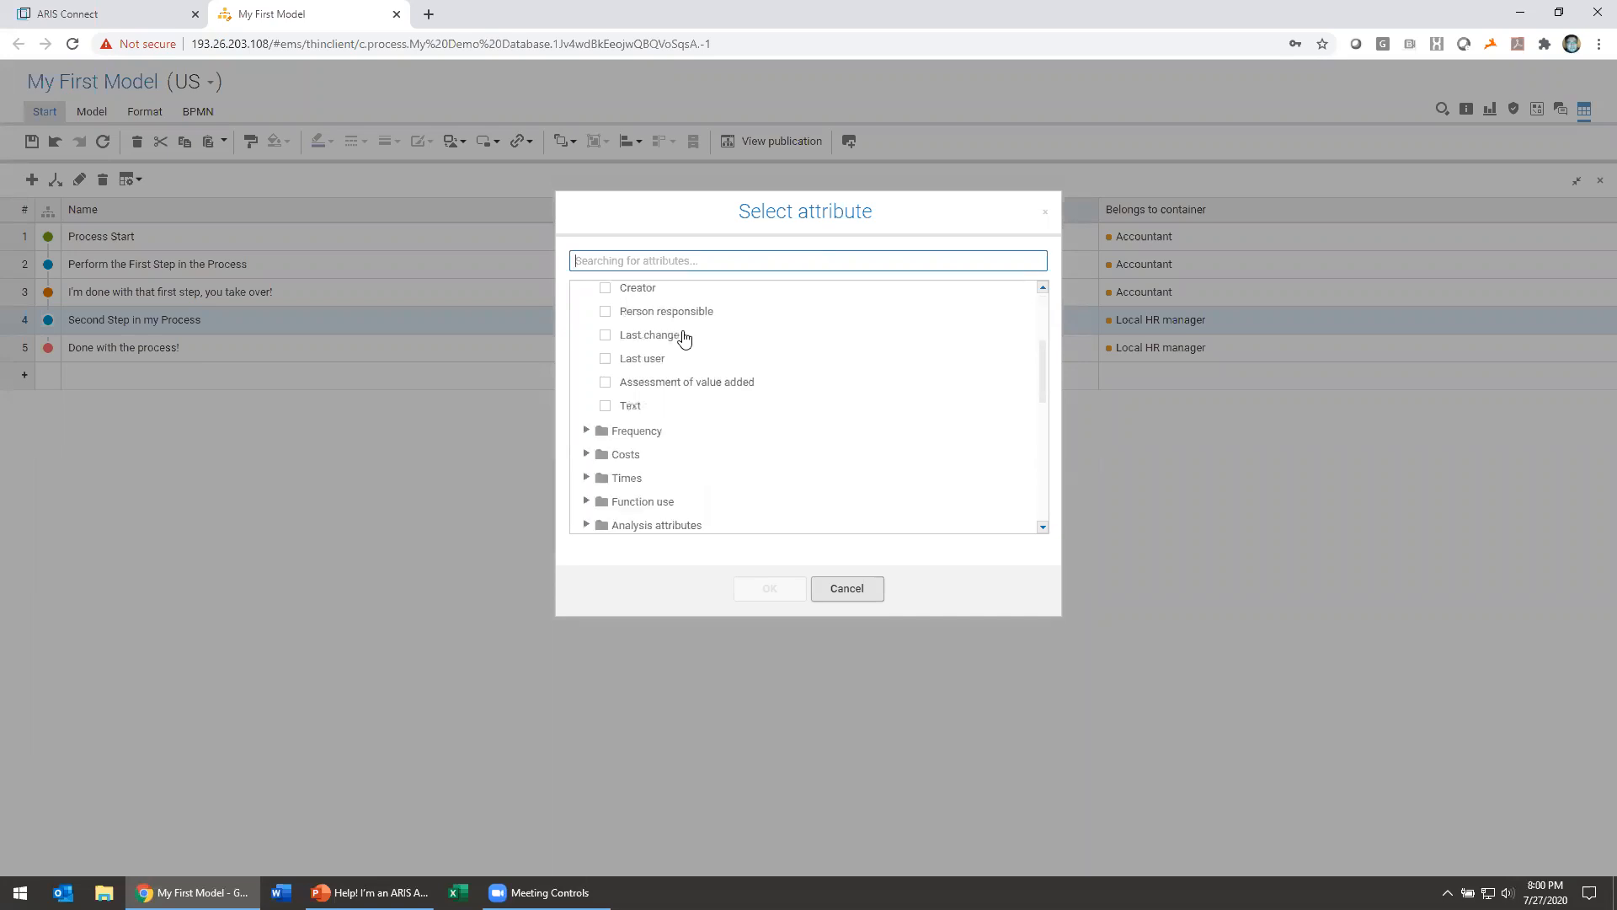
scroll(683, 352, up, 1)
click(606, 397)
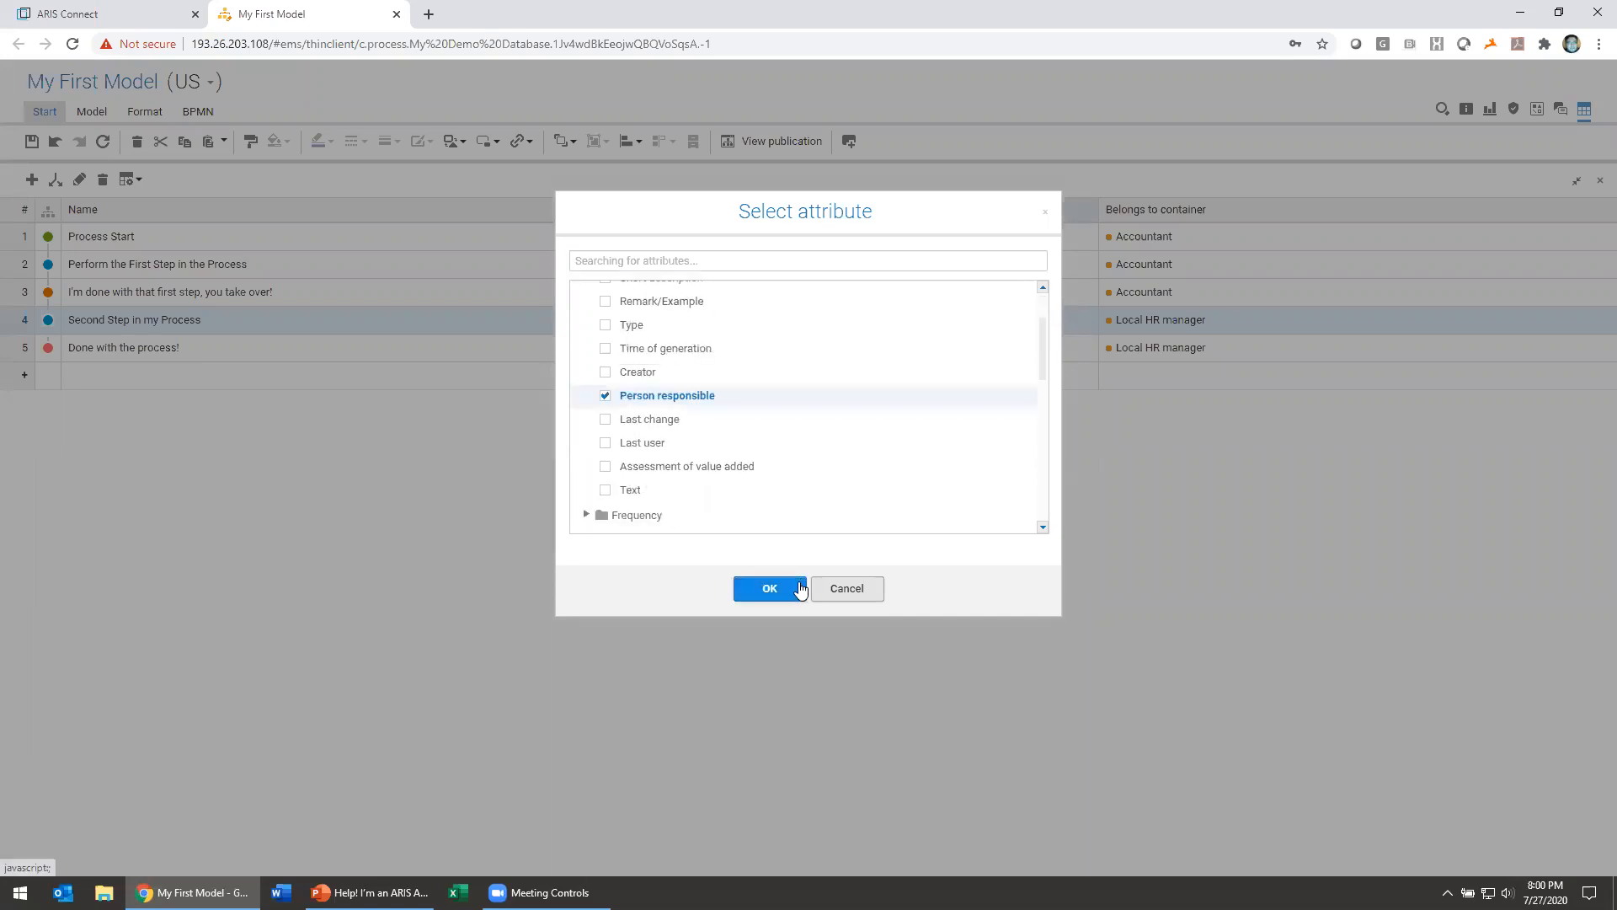
click(782, 588)
Step: Enter the responsible person's full name for the step "Perform the First Step in the Process"
click(953, 274)
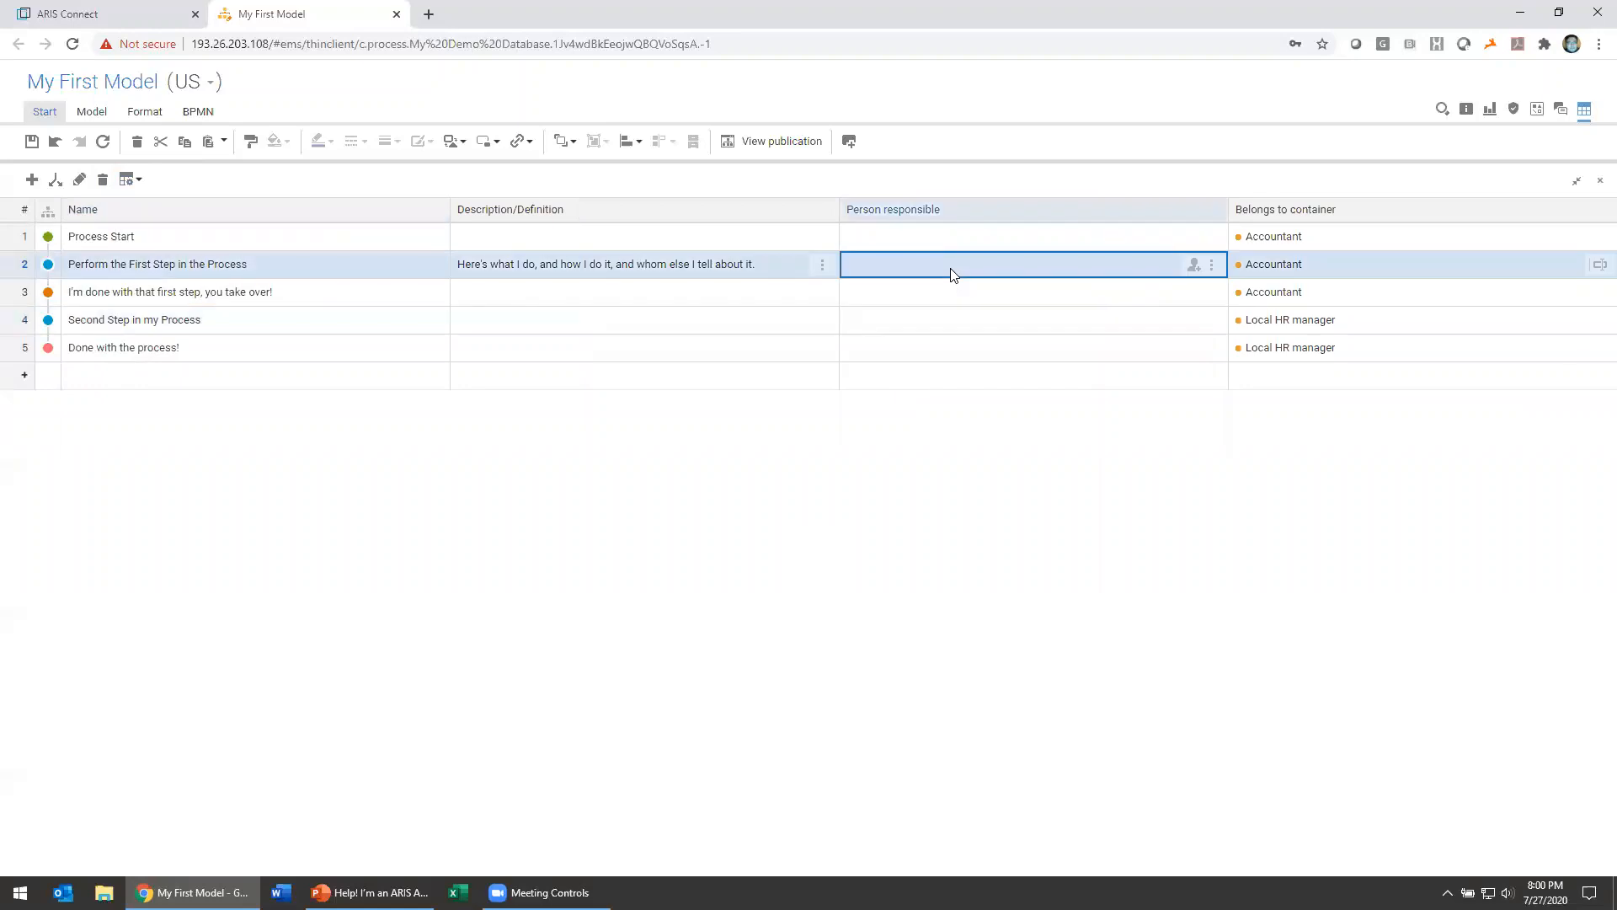
click(947, 264)
text(John Brown)
click(771, 453)
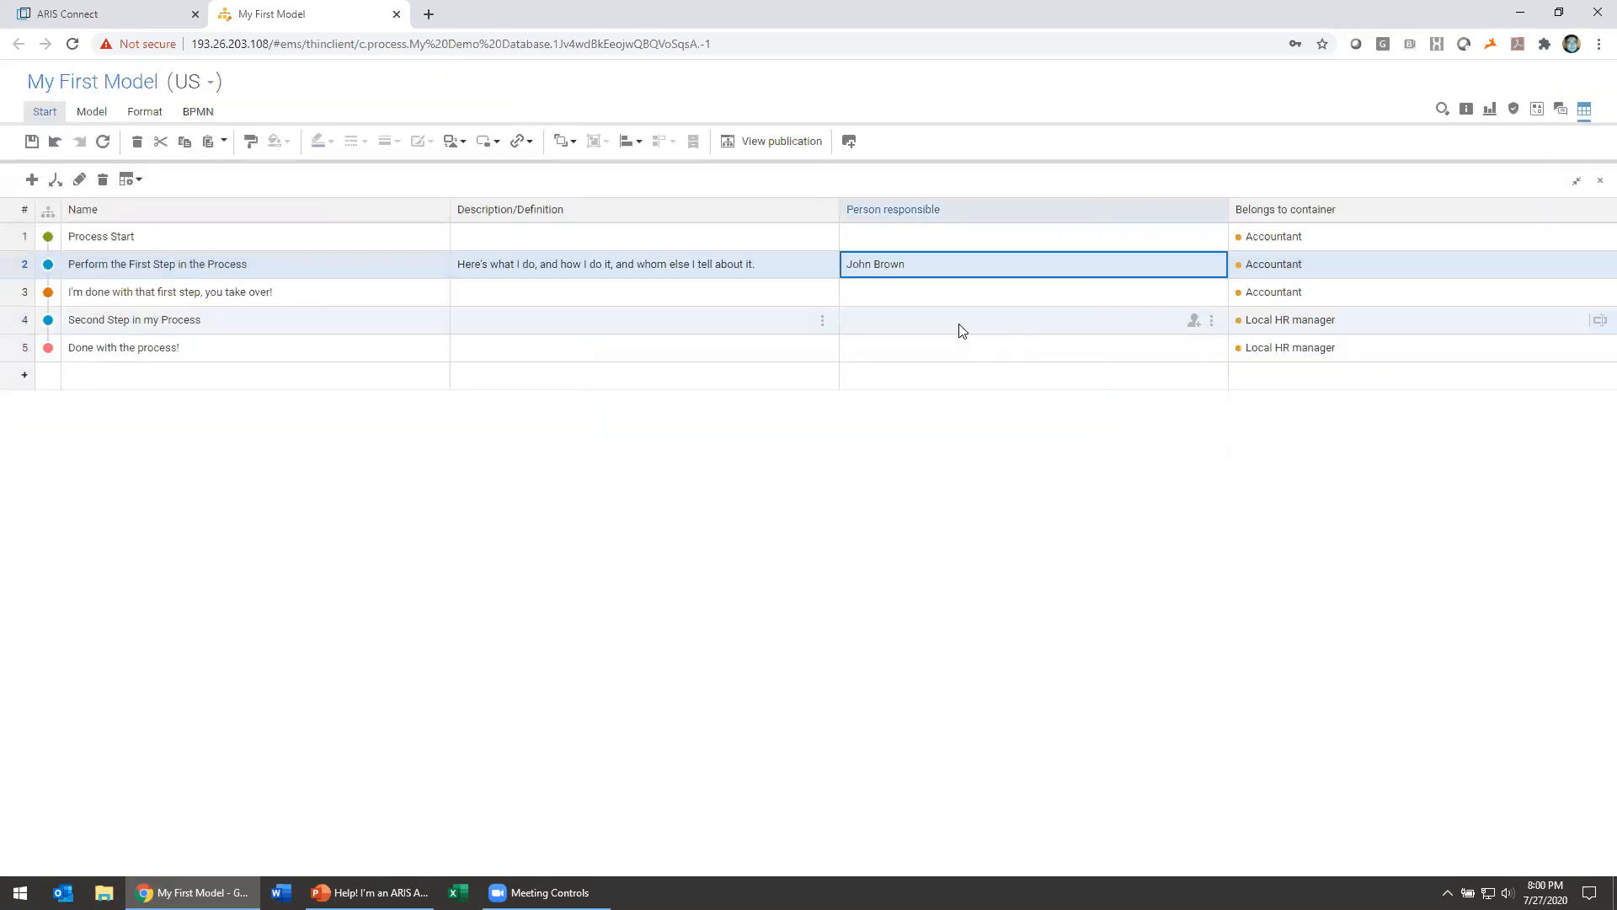
Step: Assign the admin user from the available users as person responsible for "Second Step in my Process"
click(1200, 327)
click(1199, 327)
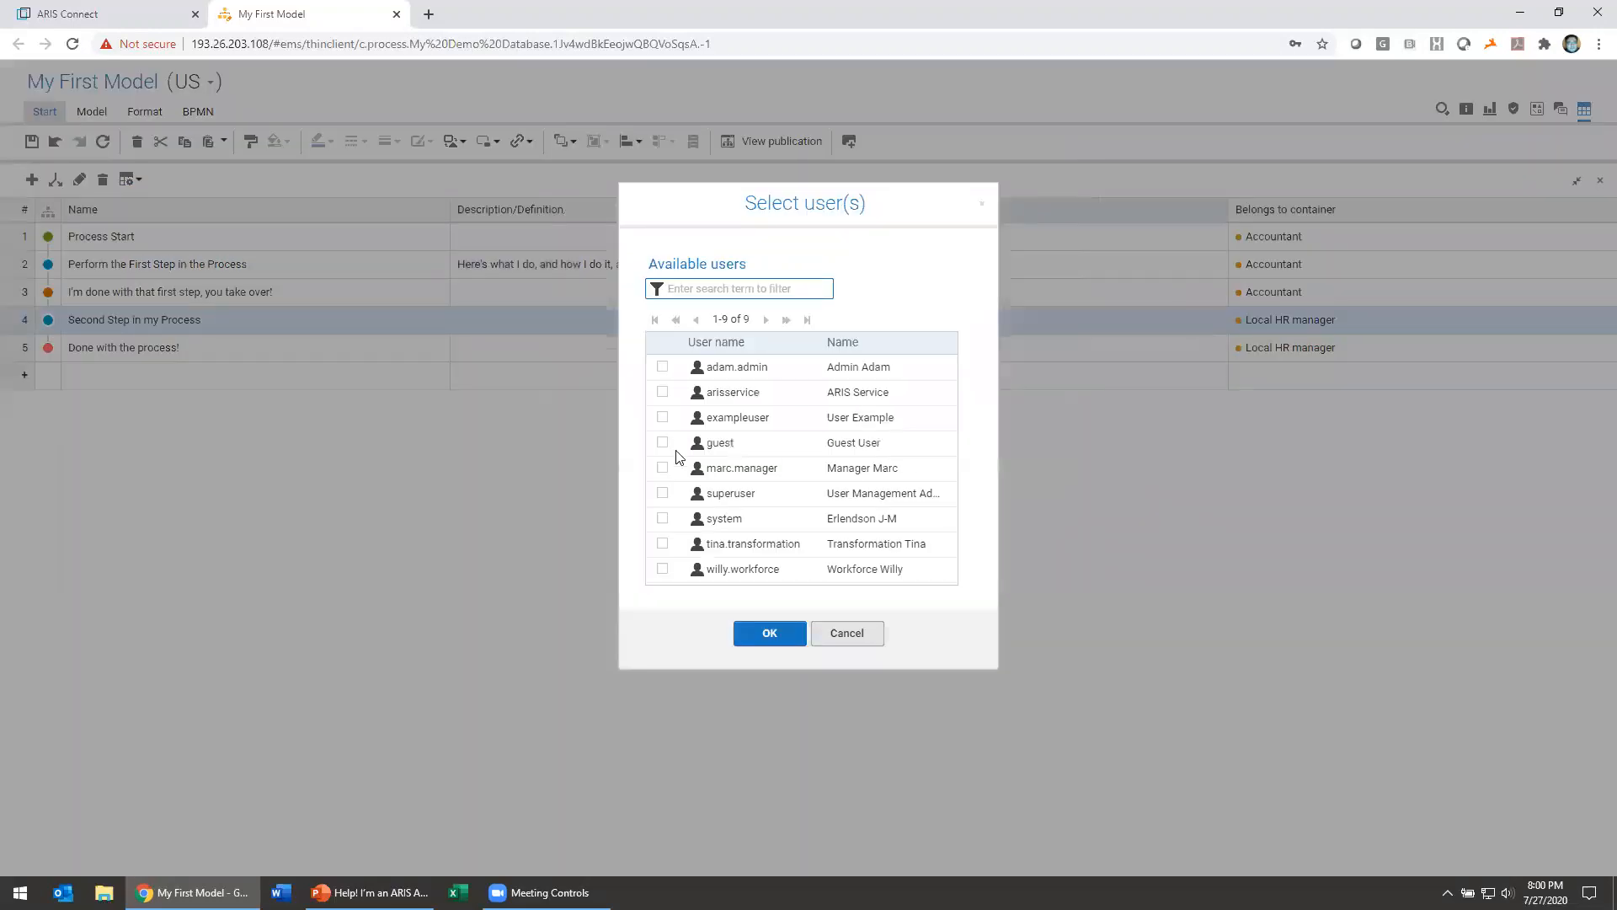
click(662, 366)
click(769, 634)
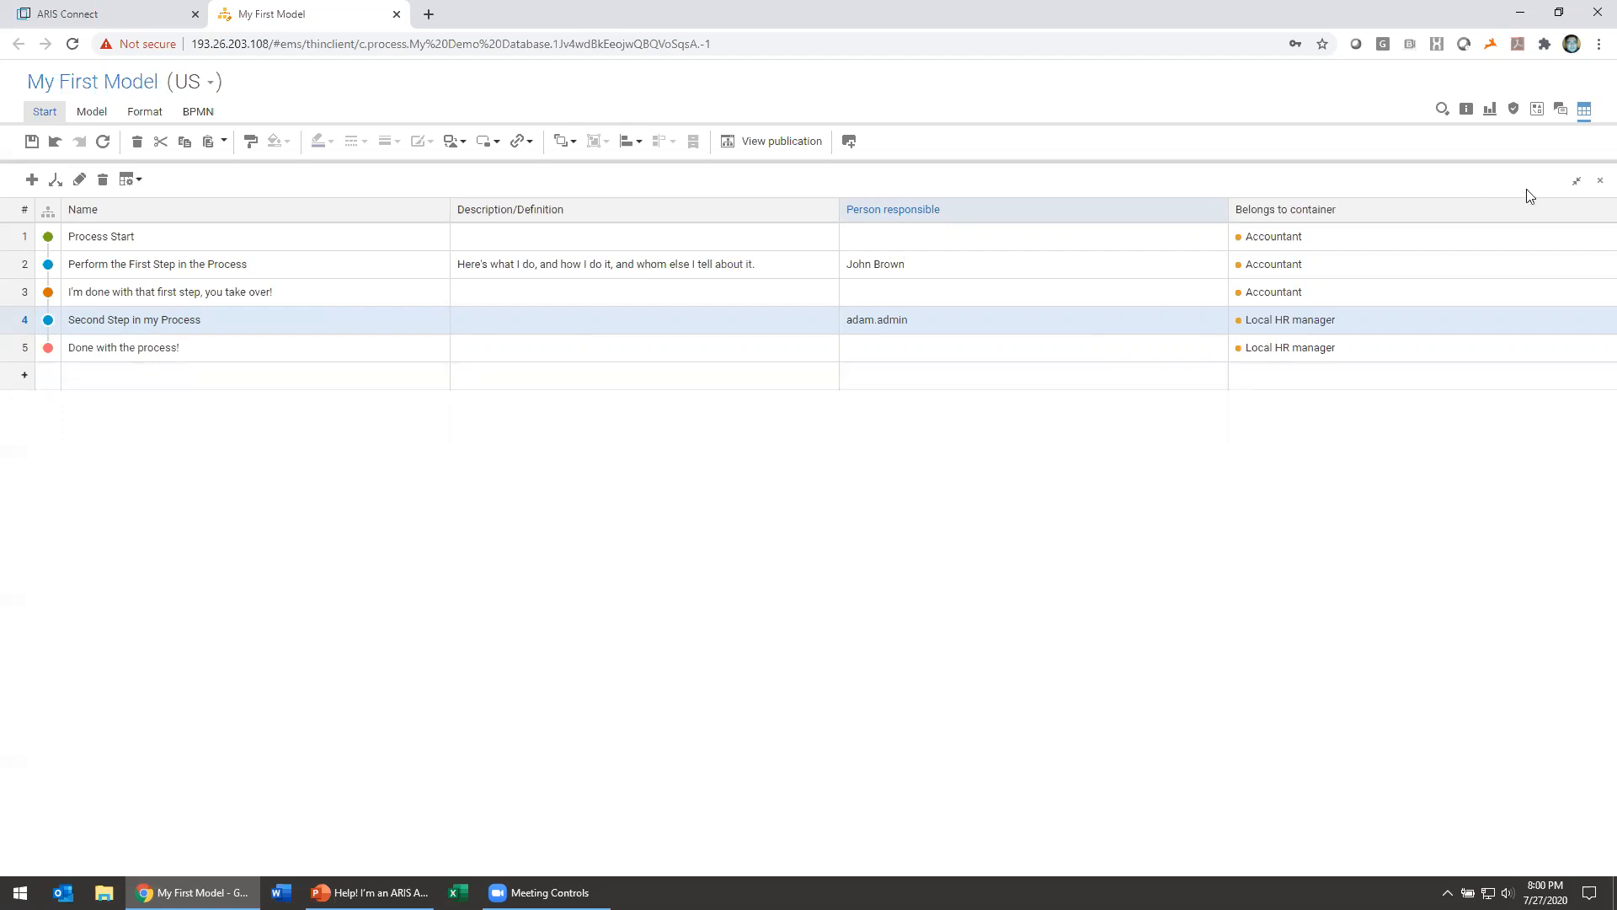
Step: Return from the full-size table to the diagram and bring both role lanes into view with nothing selected for editing
click(1576, 193)
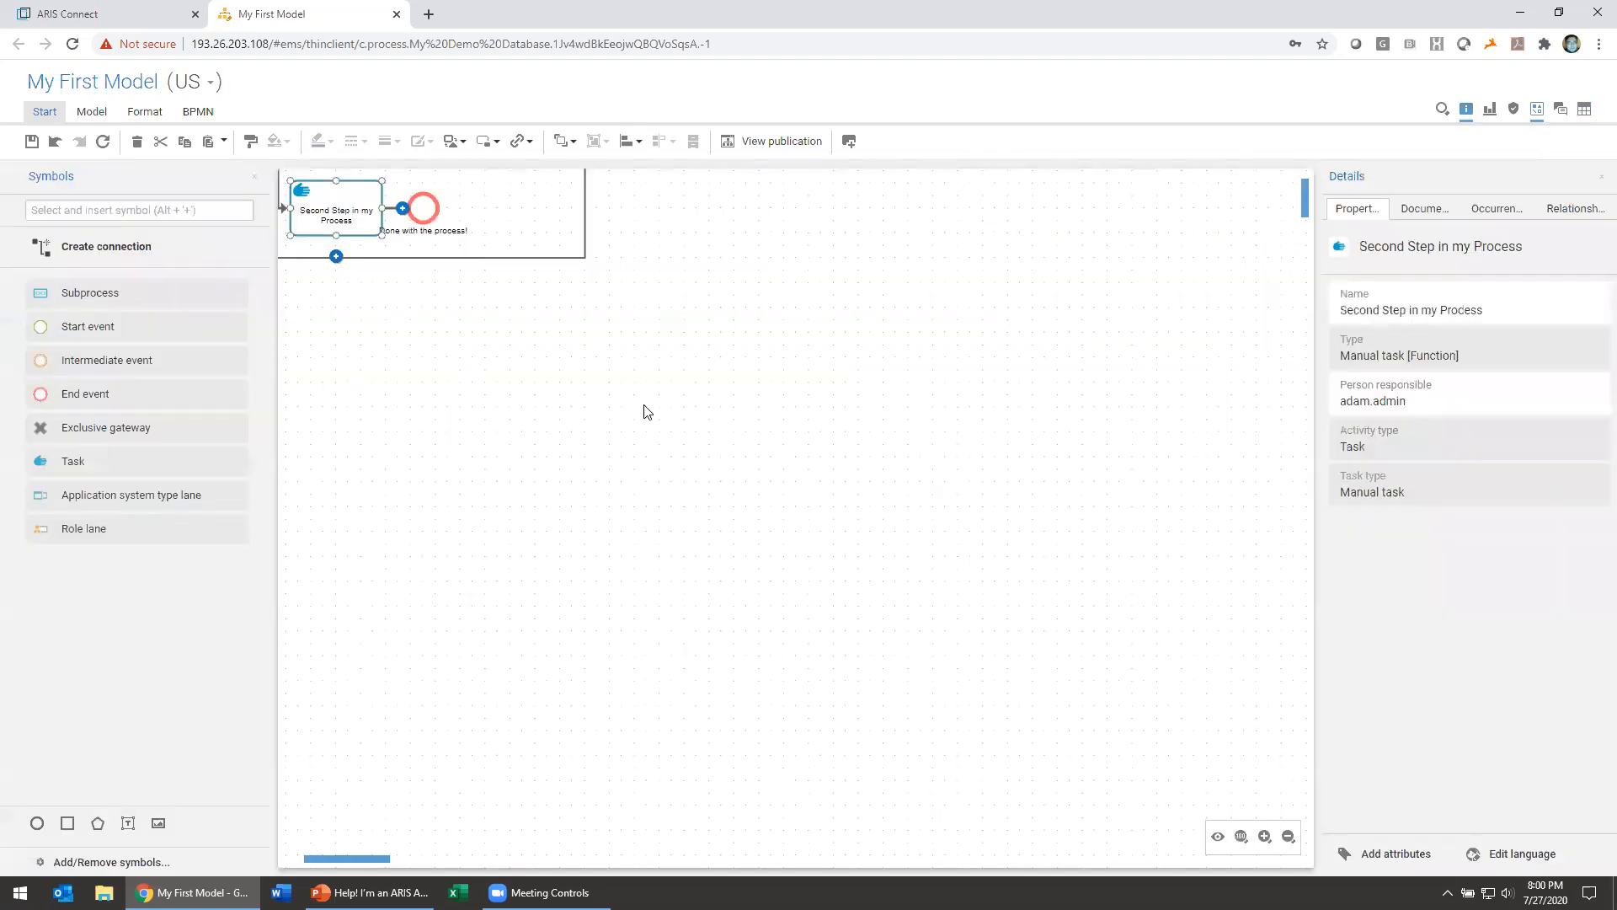
drag(374, 855, 289, 855)
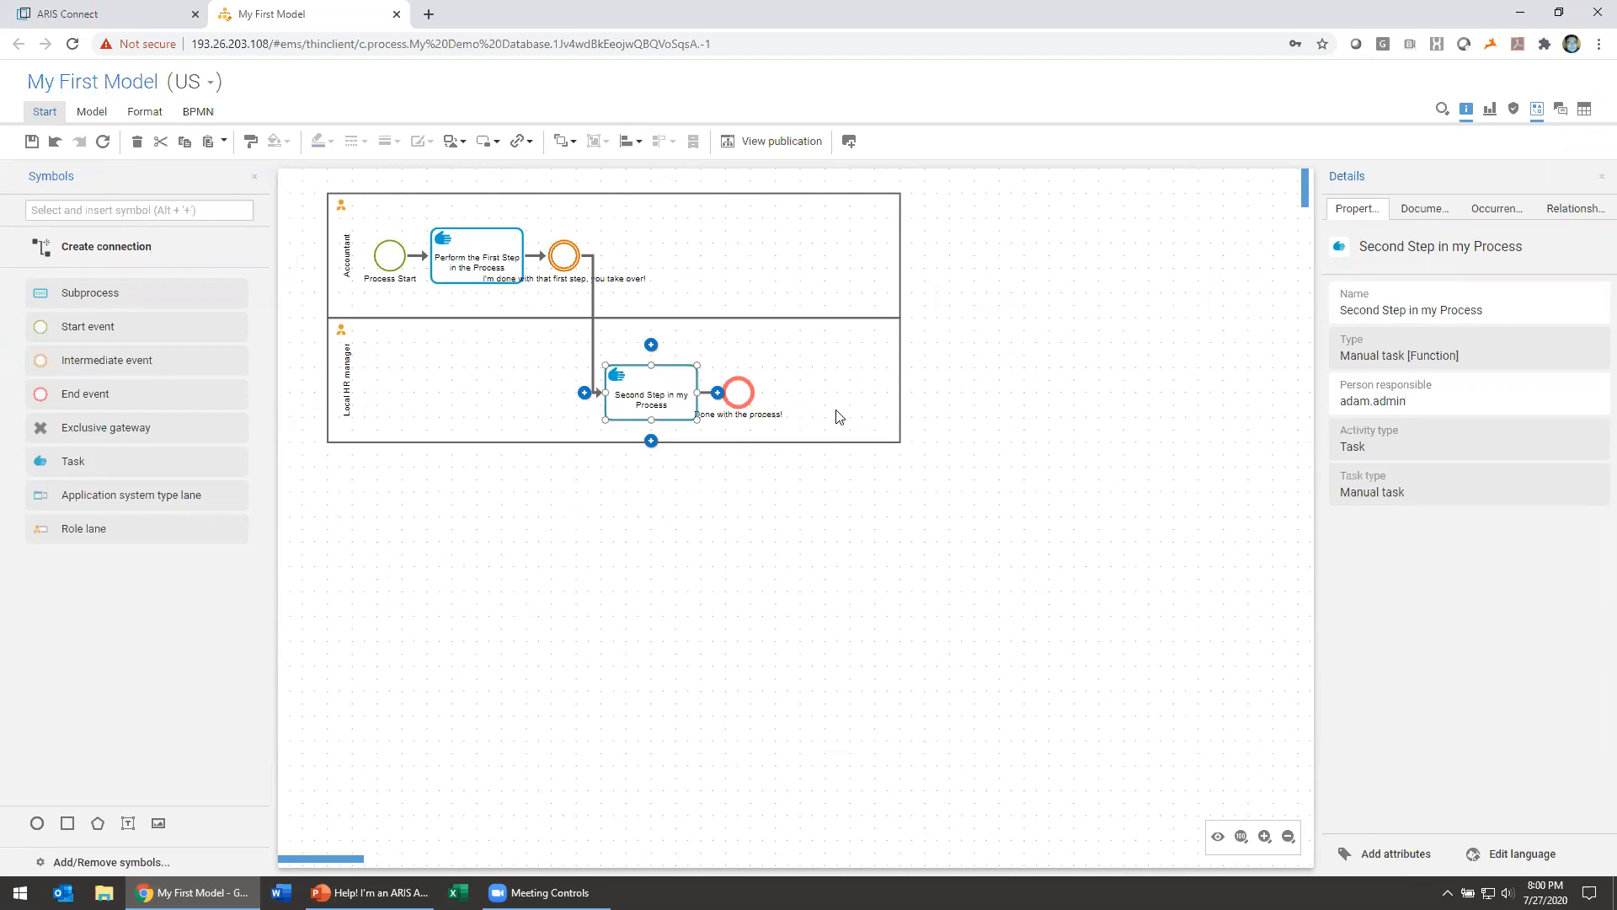
click(933, 471)
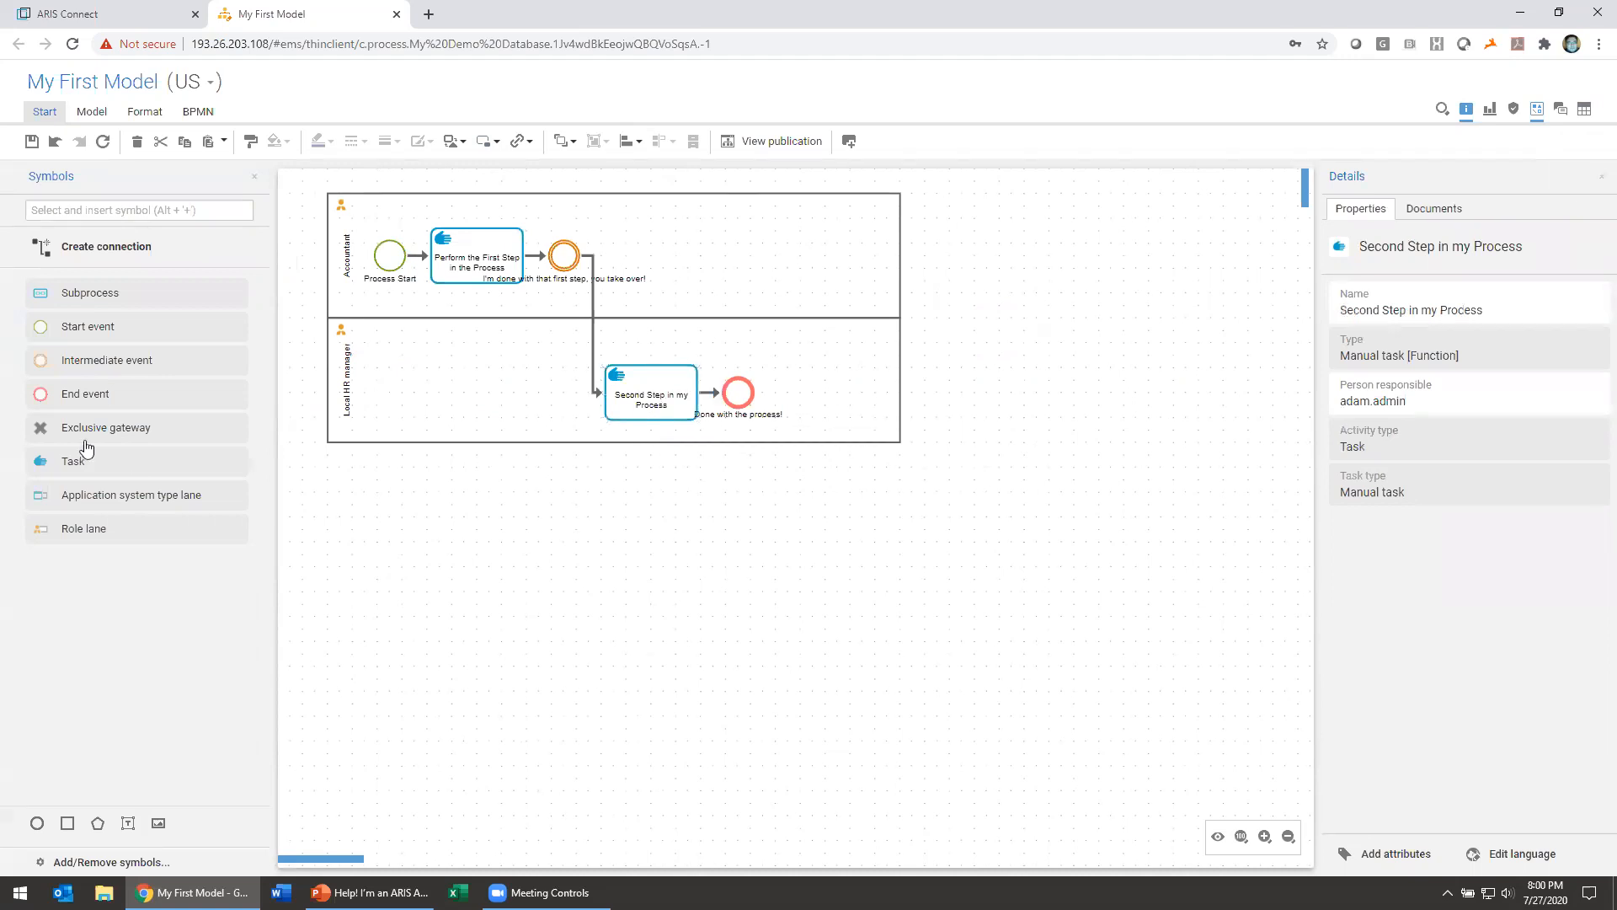
Step: Examine the follow-on symbols offered for "Second Step in my Process" in the diagram
drag(127, 460, 661, 378)
click(661, 378)
click(717, 393)
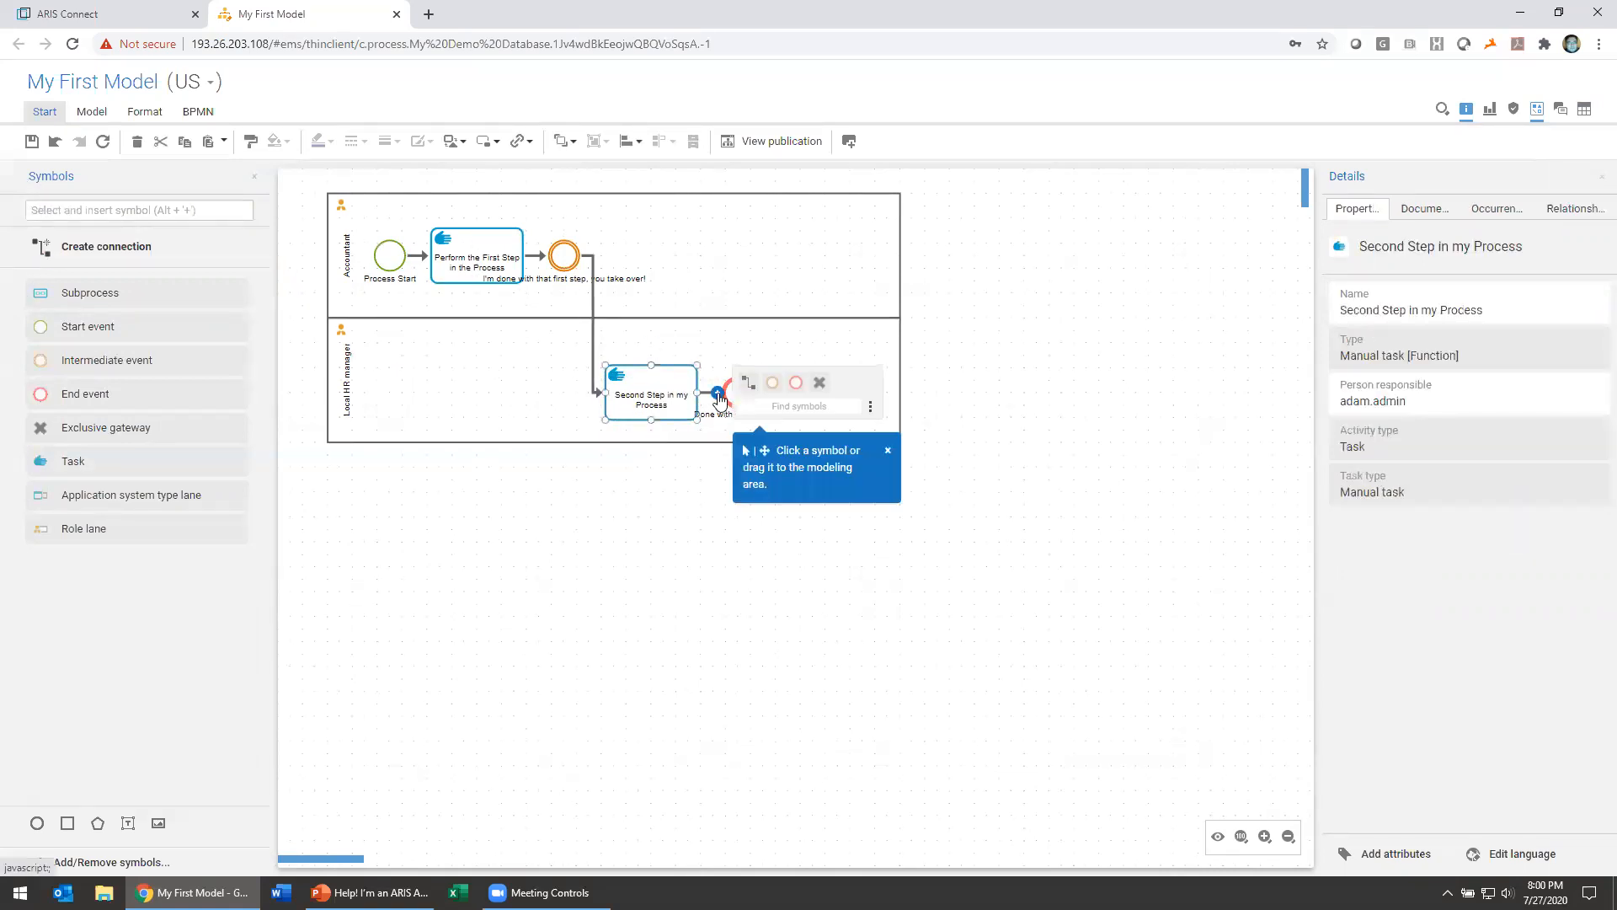
click(722, 355)
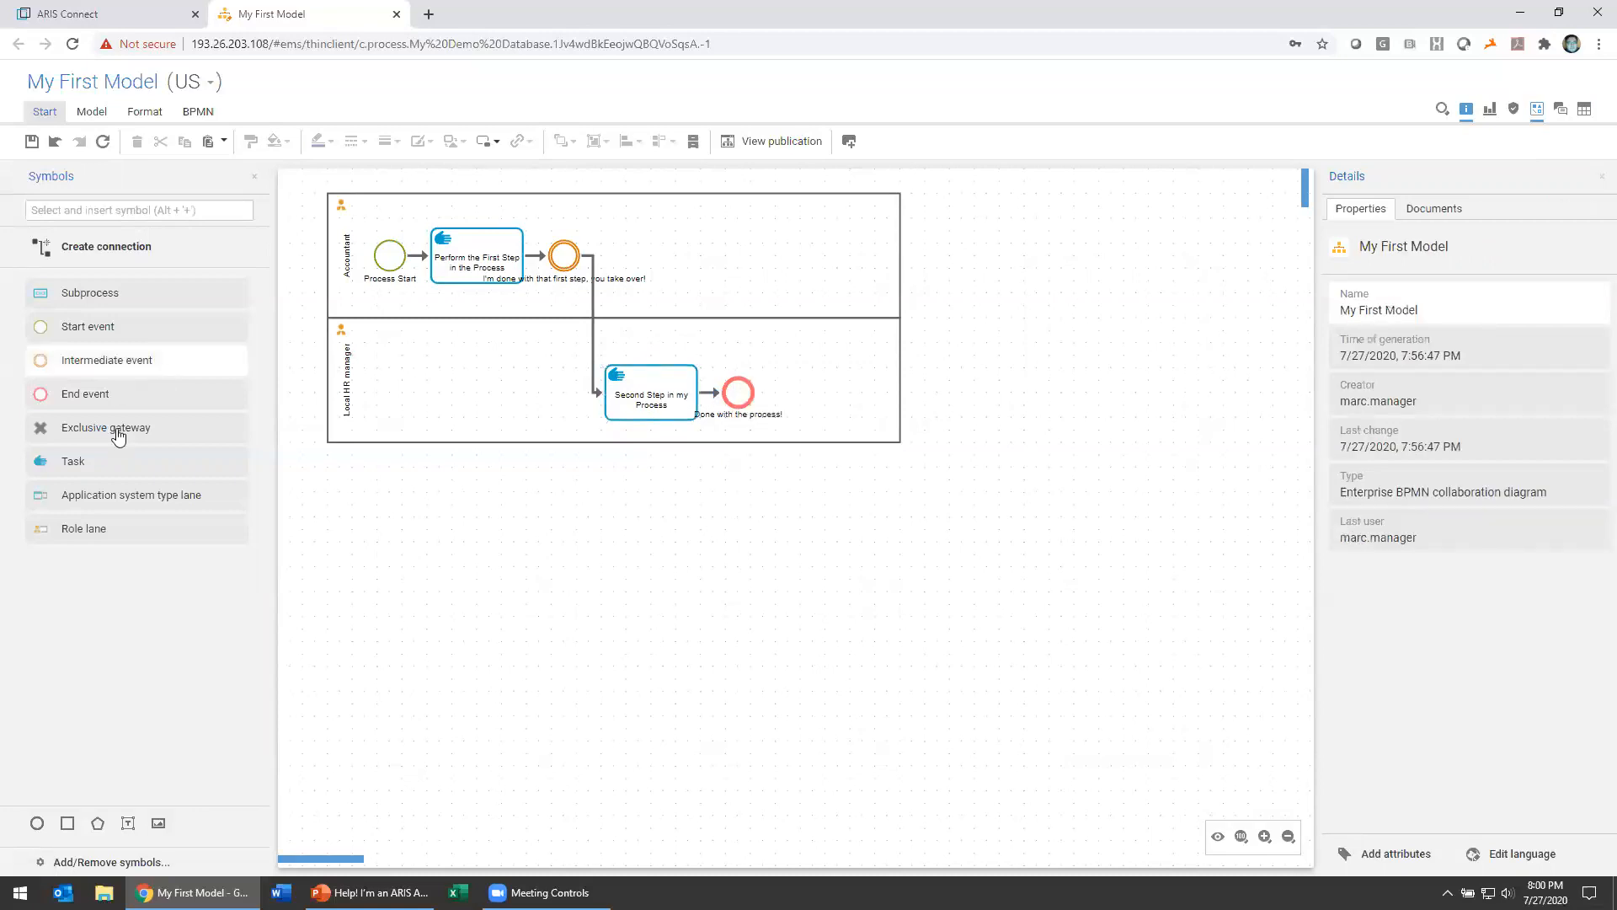
Step: Place a new task in the Local HR manager lane before the second step and name it "Give it a name!"
drag(124, 470, 455, 381)
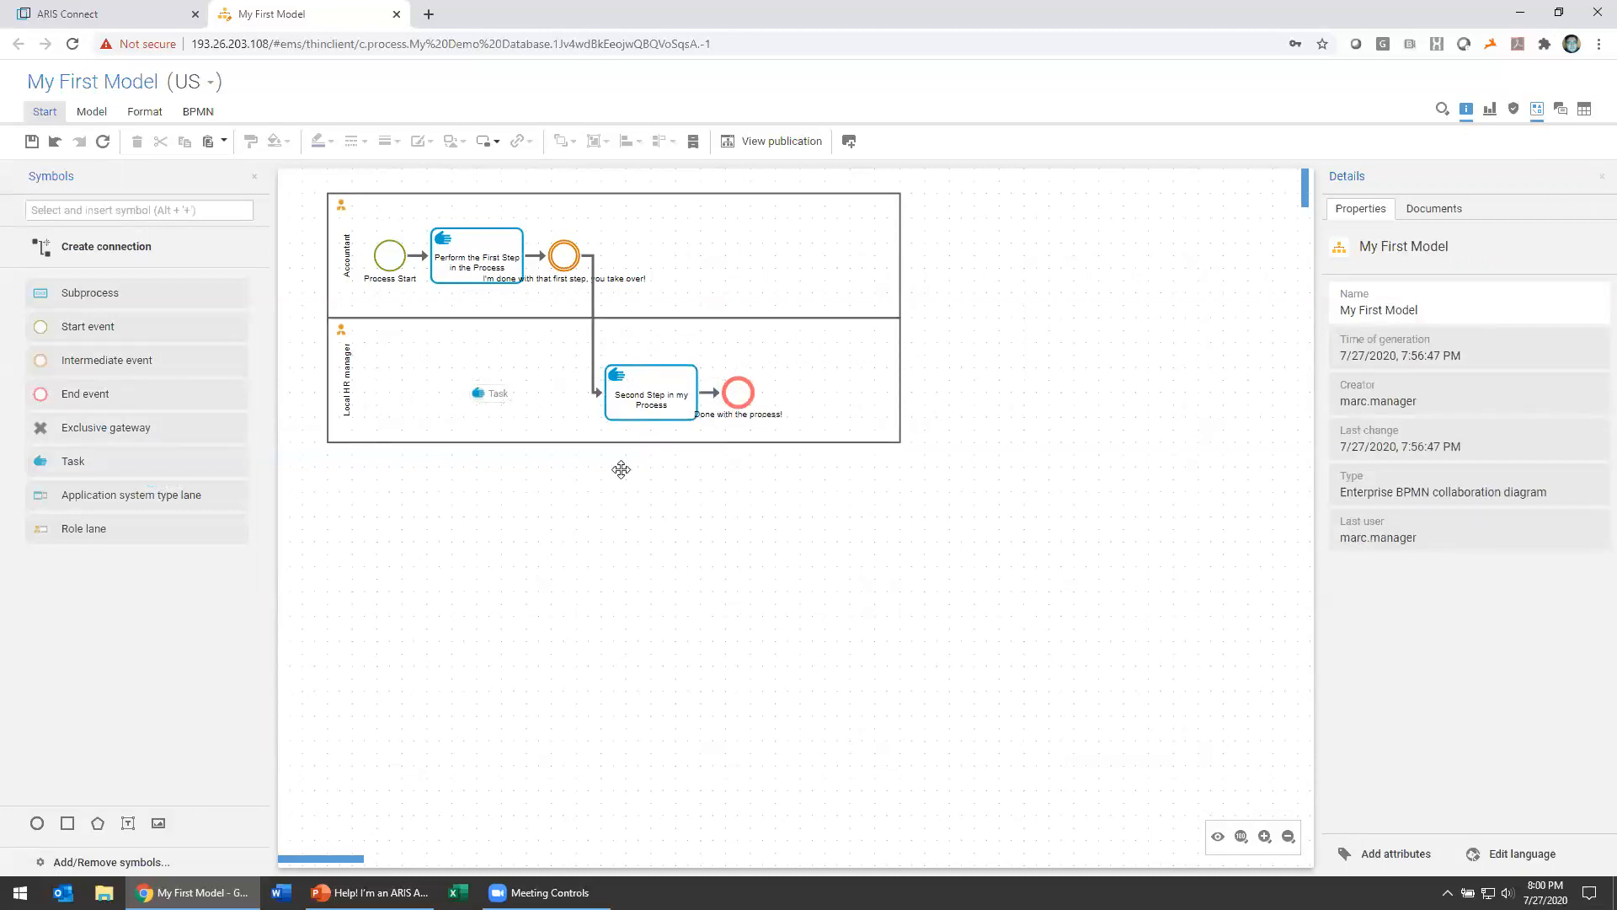
text(Give)
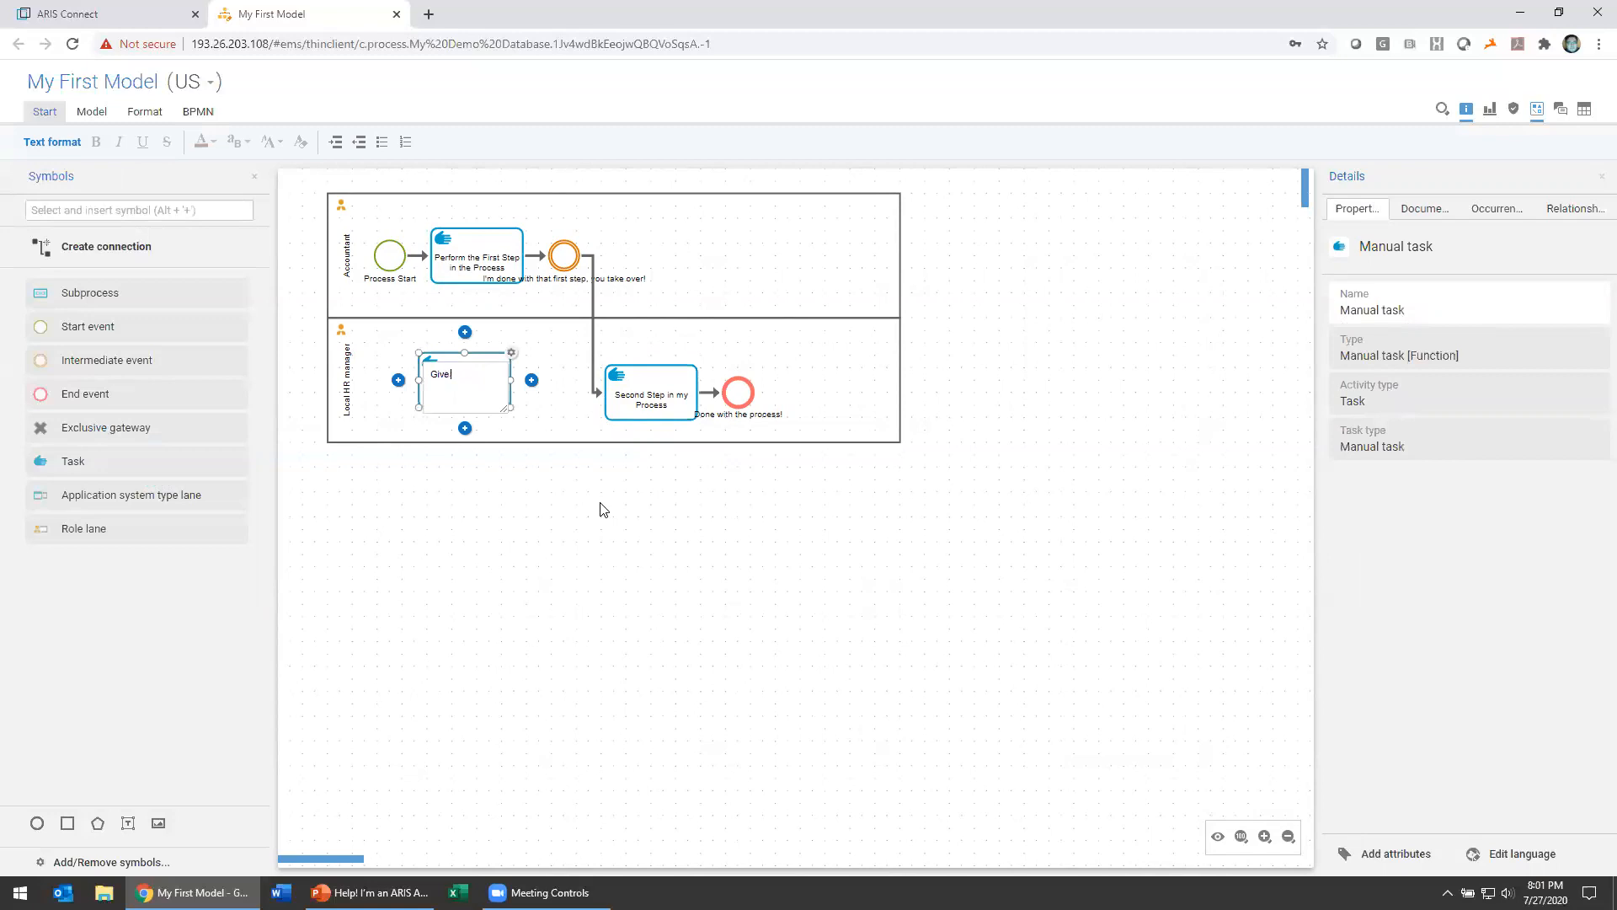
text( it a name!)
key(Escape)
click(720, 564)
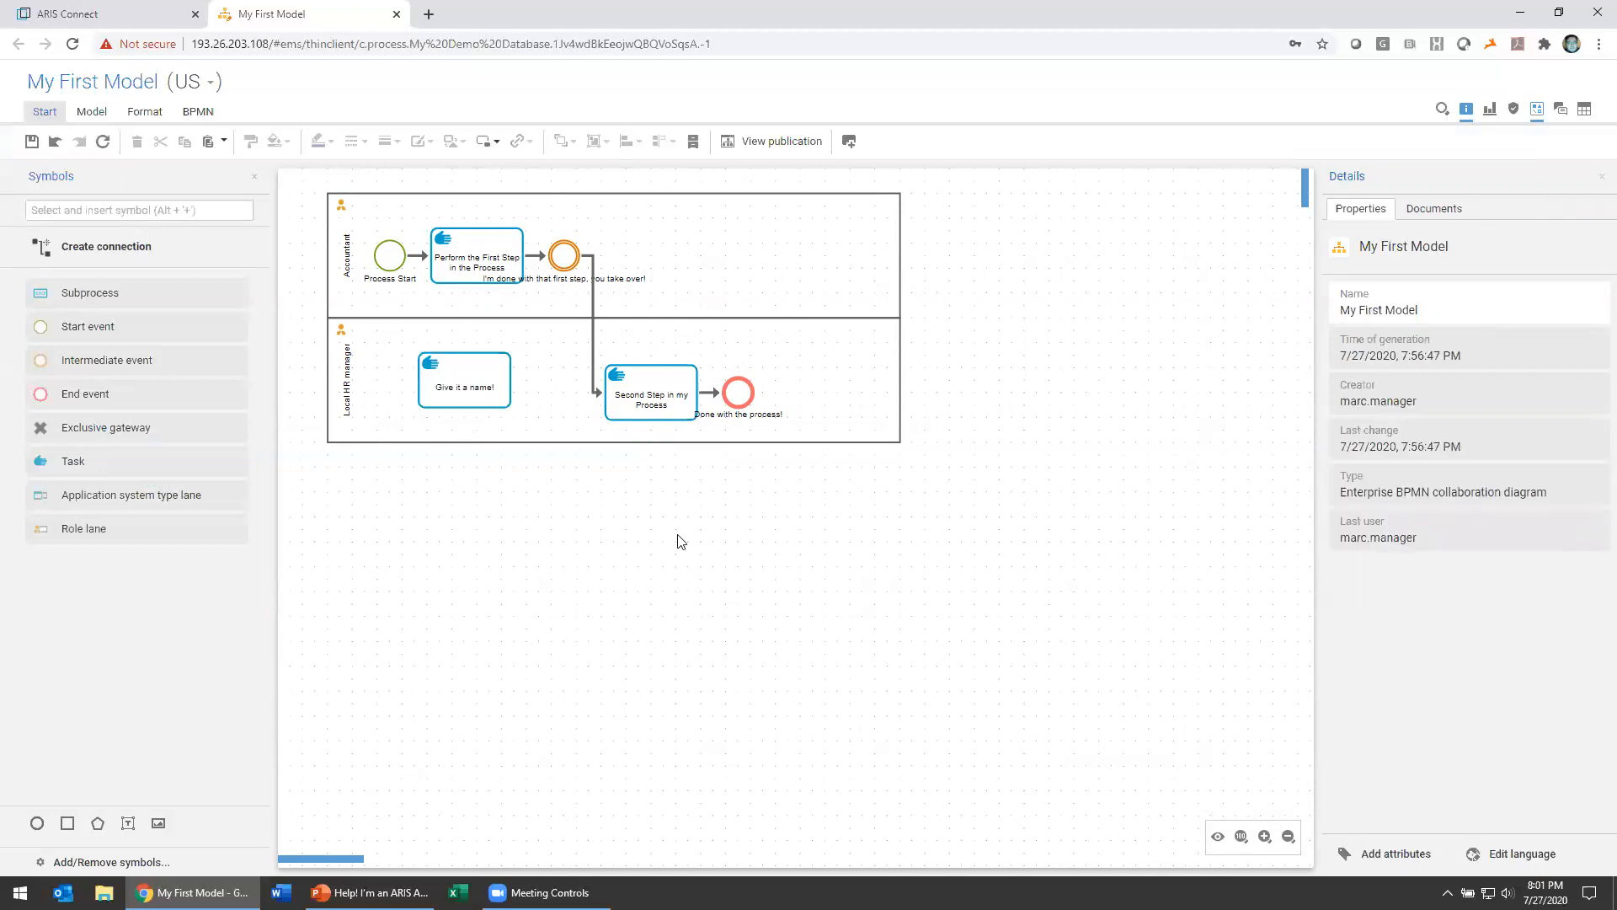